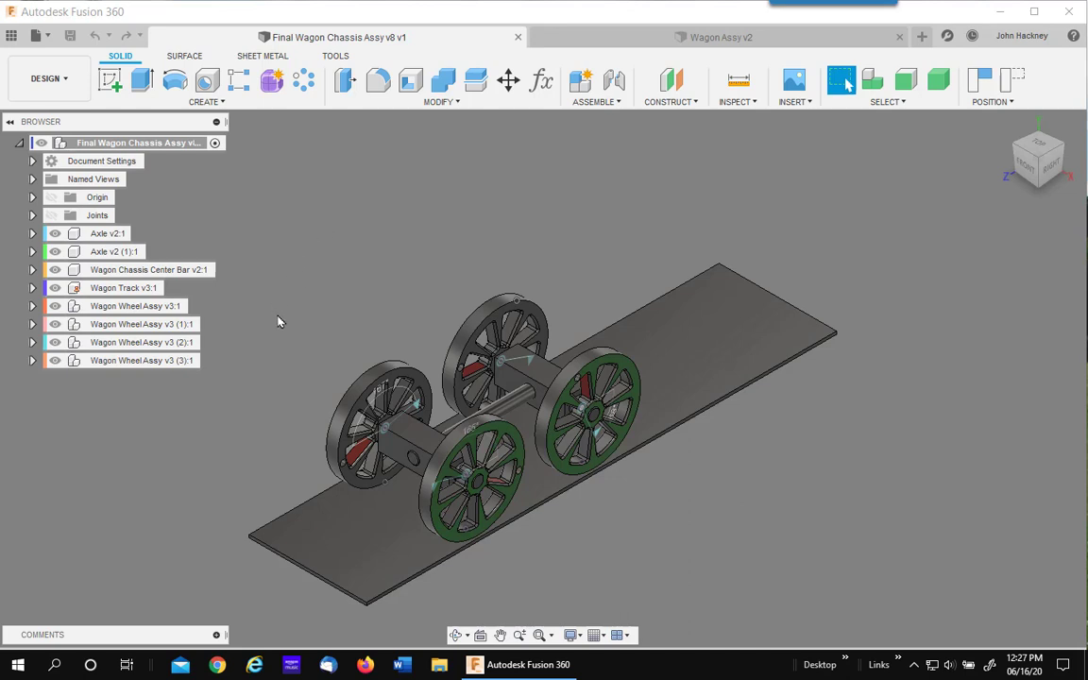
Move the wagon chassis along its track to preview the motion of the finished assembly
{"action": "left_click_drag", "start_coordinate": [417, 444], "coordinate": [496, 395]}
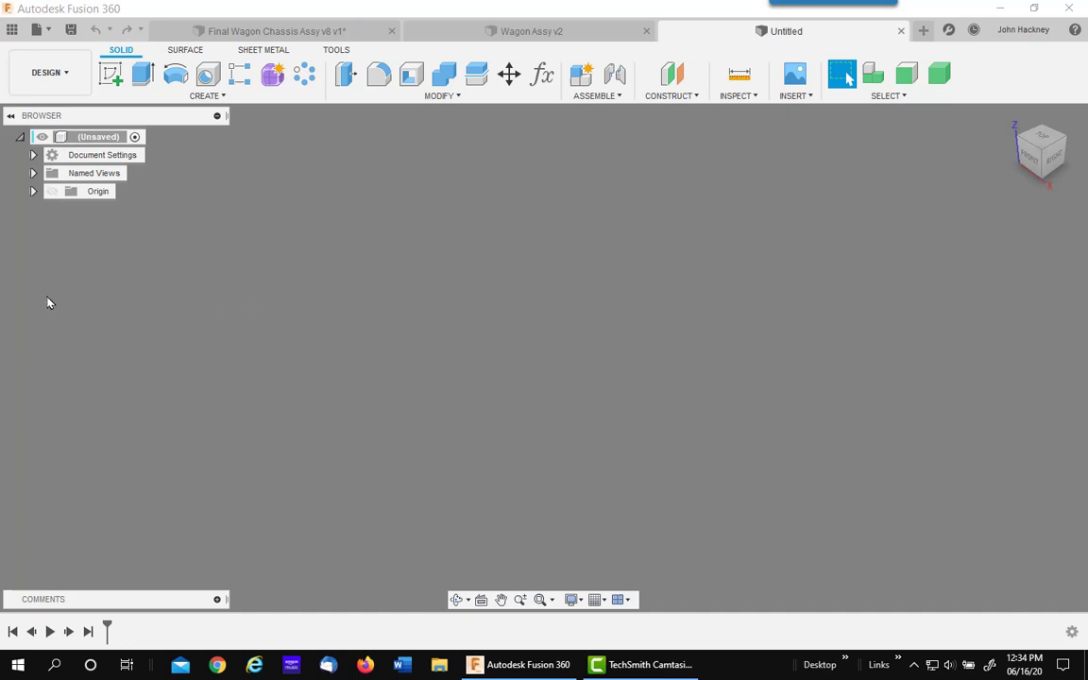
Save the new empty design as Wheel Assy in the Wagon Chassis Assy folder
{"action": "left_click", "coordinate": [71, 29]}
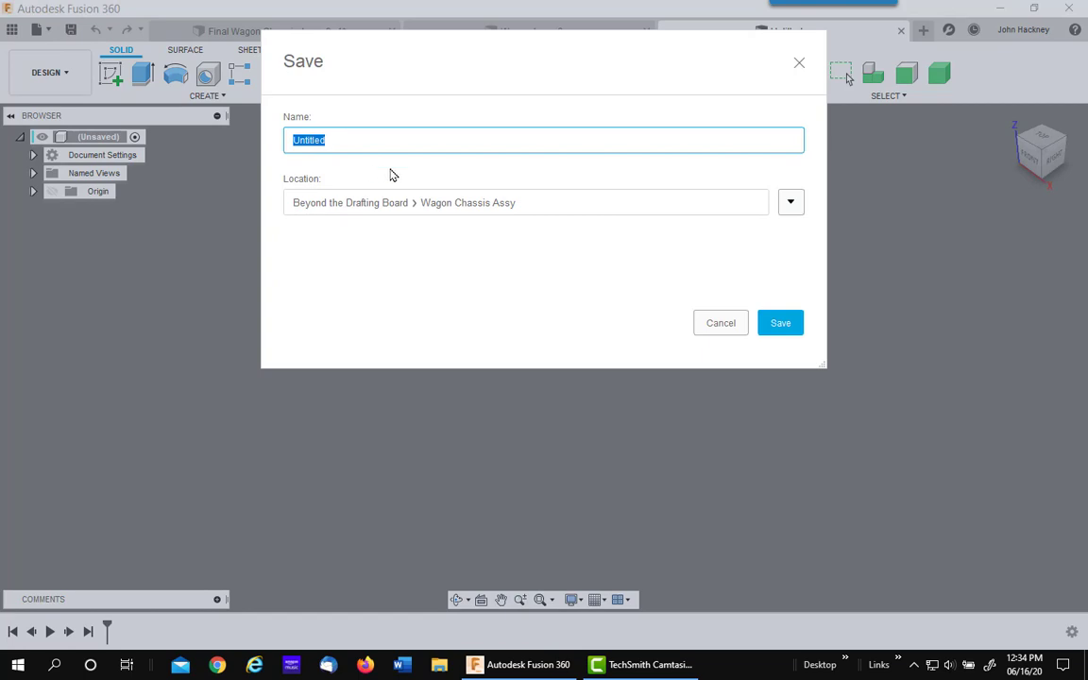
{"action": "type", "text": "Wheel Assy"}
{"action": "left_click", "coordinate": [761, 324]}
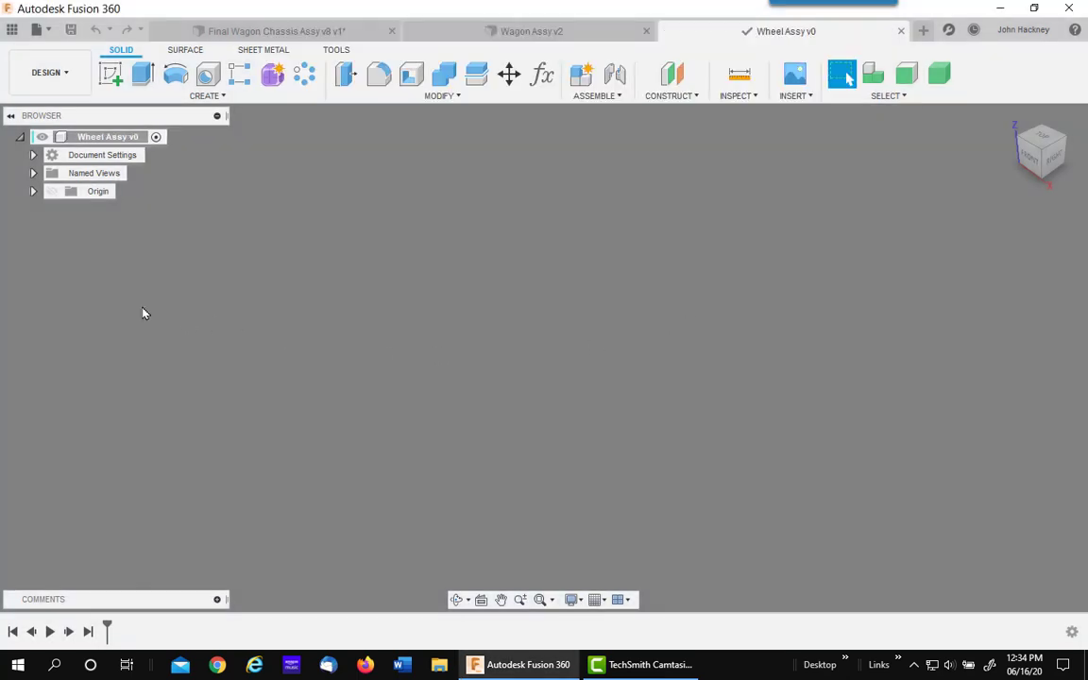
Insert the Wagon Wheel into the design and stand it upright with 90° rotations about X and Y
{"action": "left_click", "coordinate": [12, 29]}
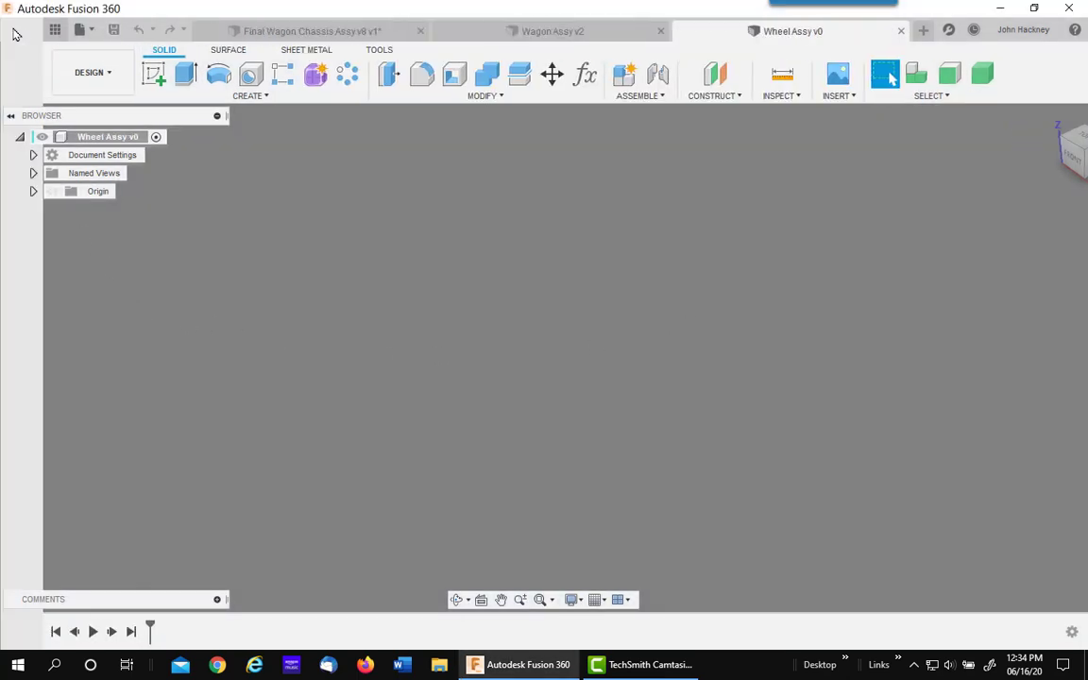
{"action": "right_click", "coordinate": [151, 284]}
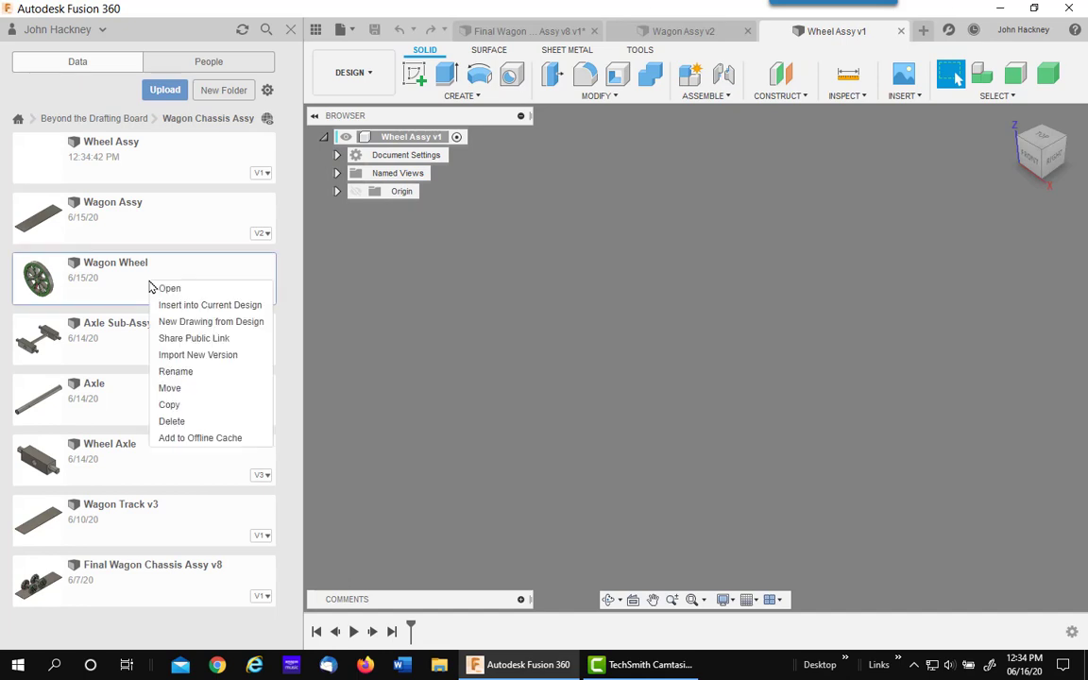
{"action": "left_click", "coordinate": [203, 306]}
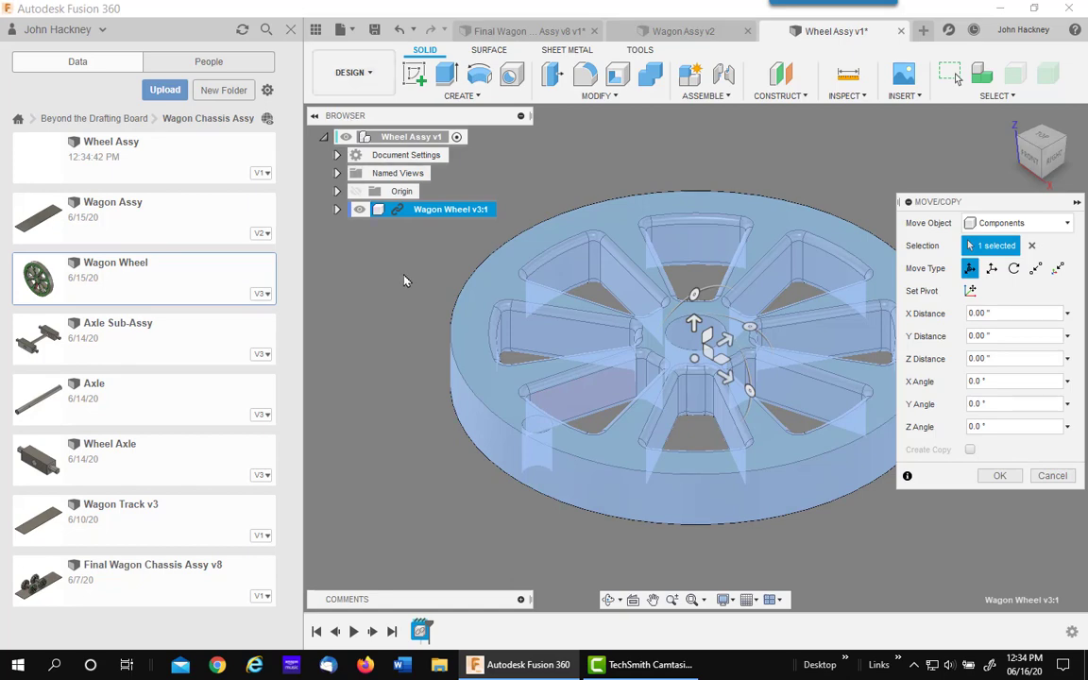
{"action": "left_click_drag", "start_coordinate": [694, 295], "coordinate": [610, 413]}
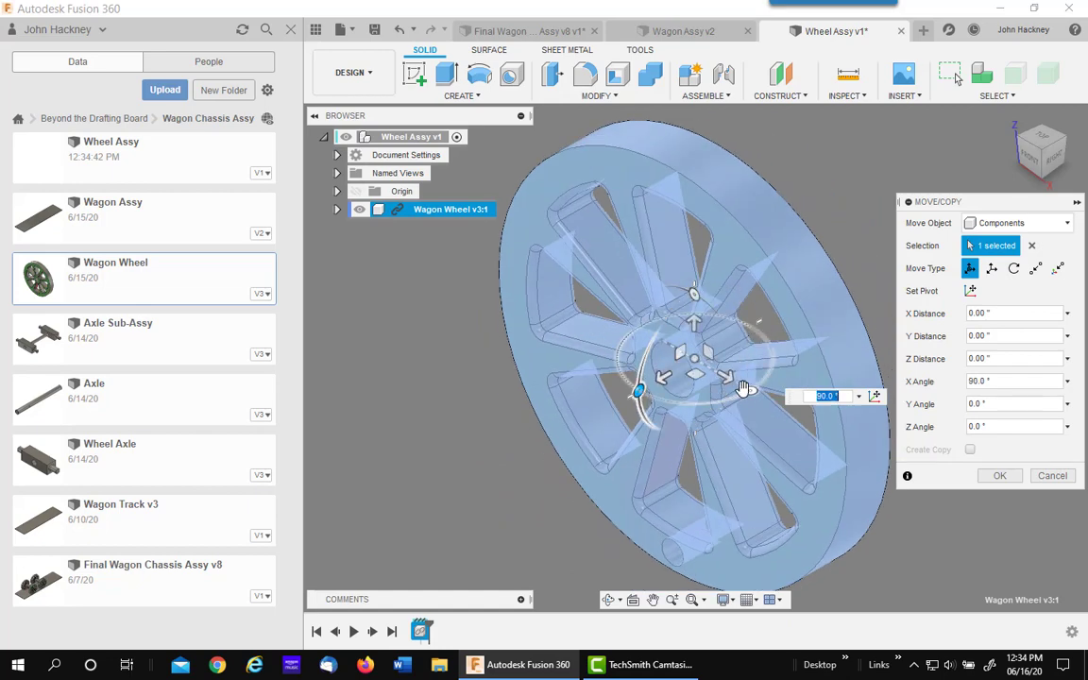
{"action": "left_click_drag", "start_coordinate": [746, 388], "coordinate": [798, 302]}
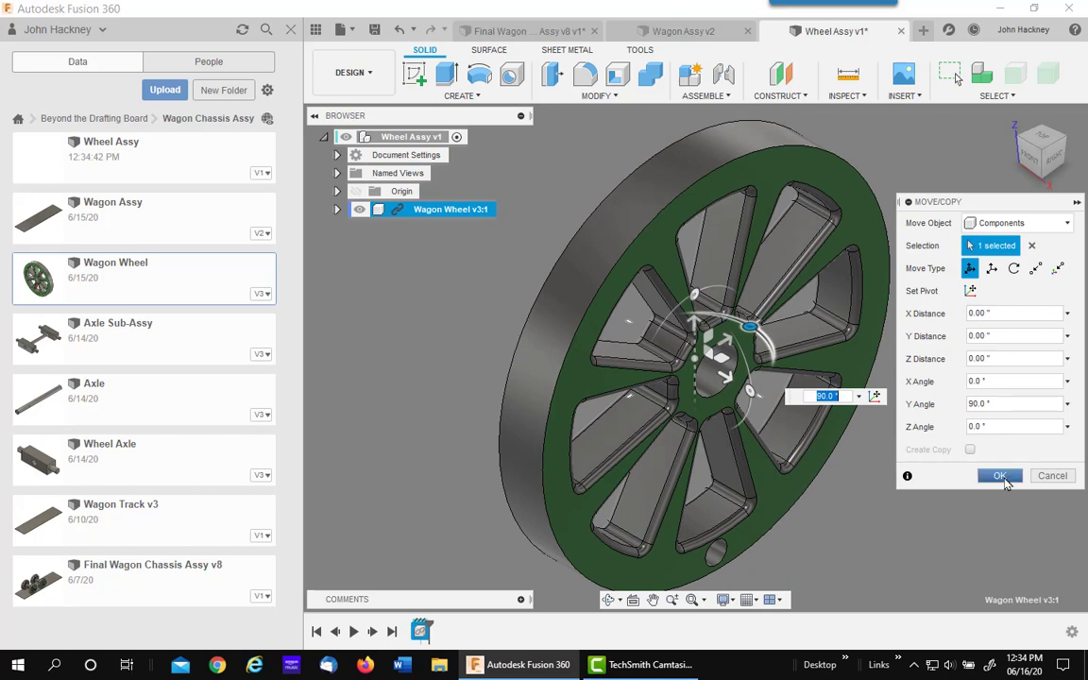
{"action": "left_click", "coordinate": [1000, 475]}
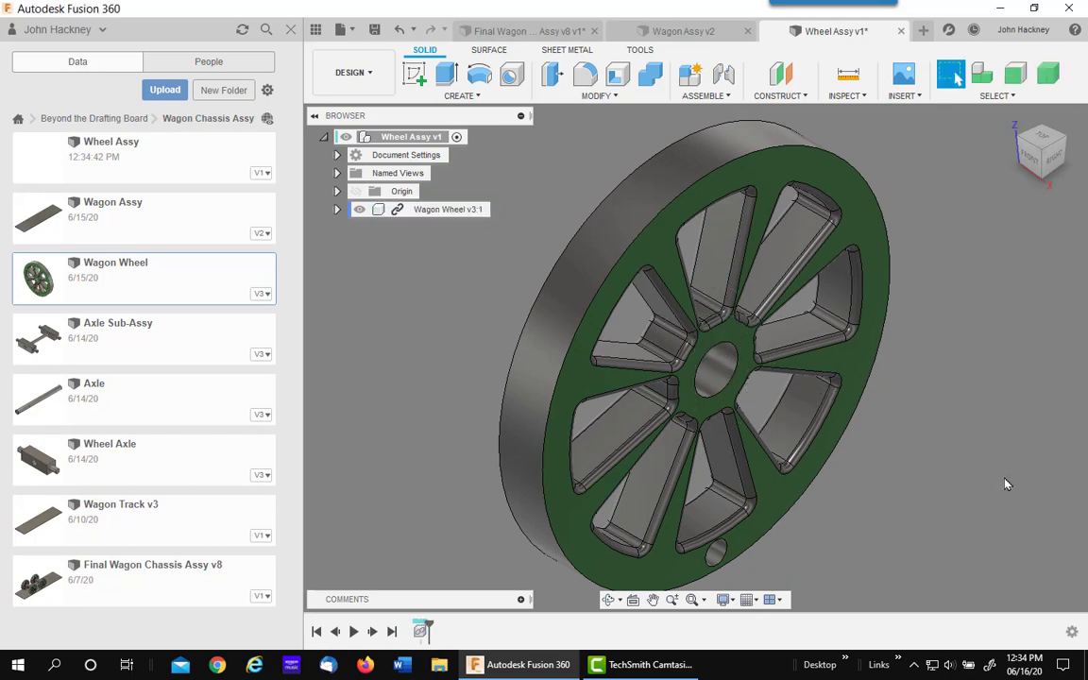
{"action": "left_click", "coordinate": [312, 29]}
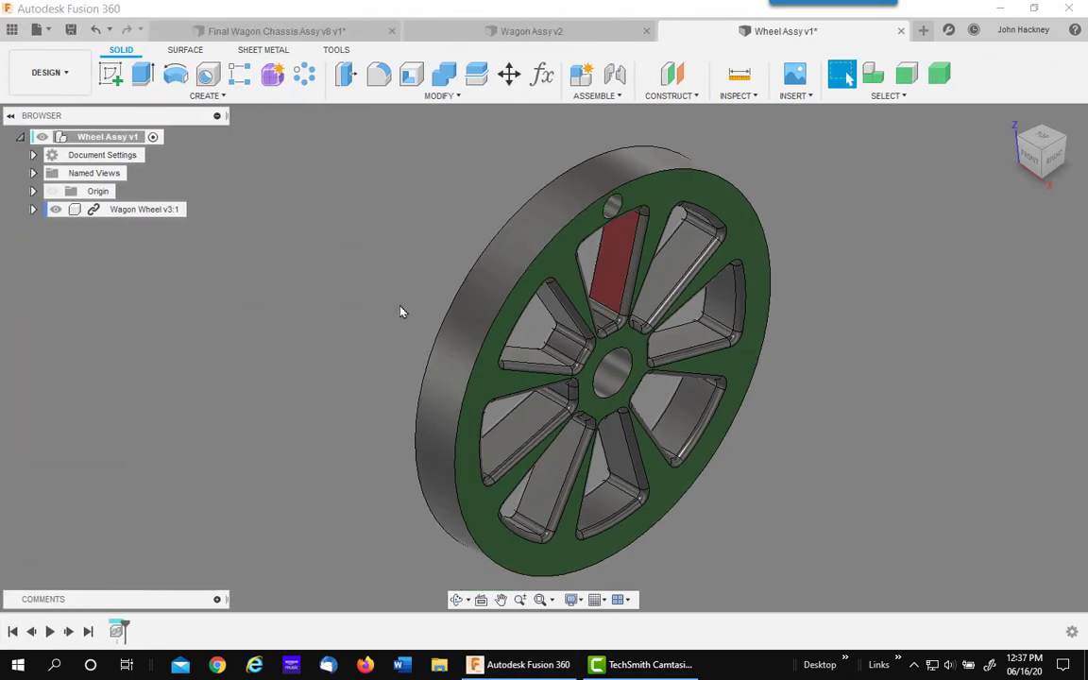
Move the wheel clear of the origin, keeping its new position, and sketch a point at the origin on the YZ plane
{"action": "middle_click_drag", "start_coordinate": [472, 342], "coordinate": [771, 342]}
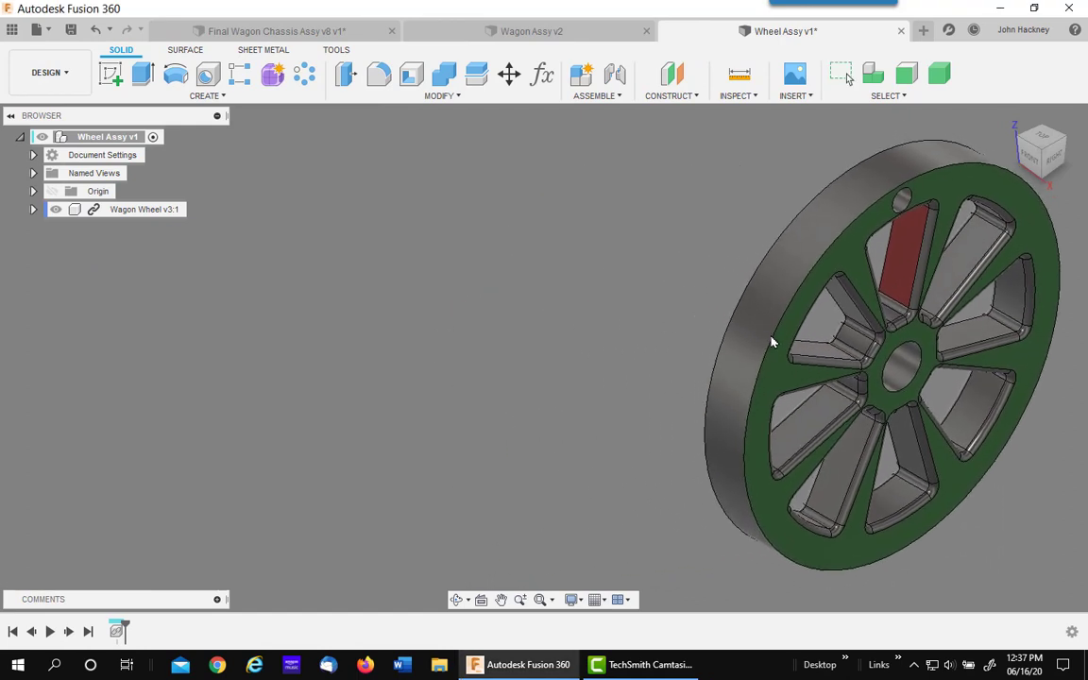
{"action": "left_click_drag", "start_coordinate": [772, 342], "coordinate": [781, 346]}
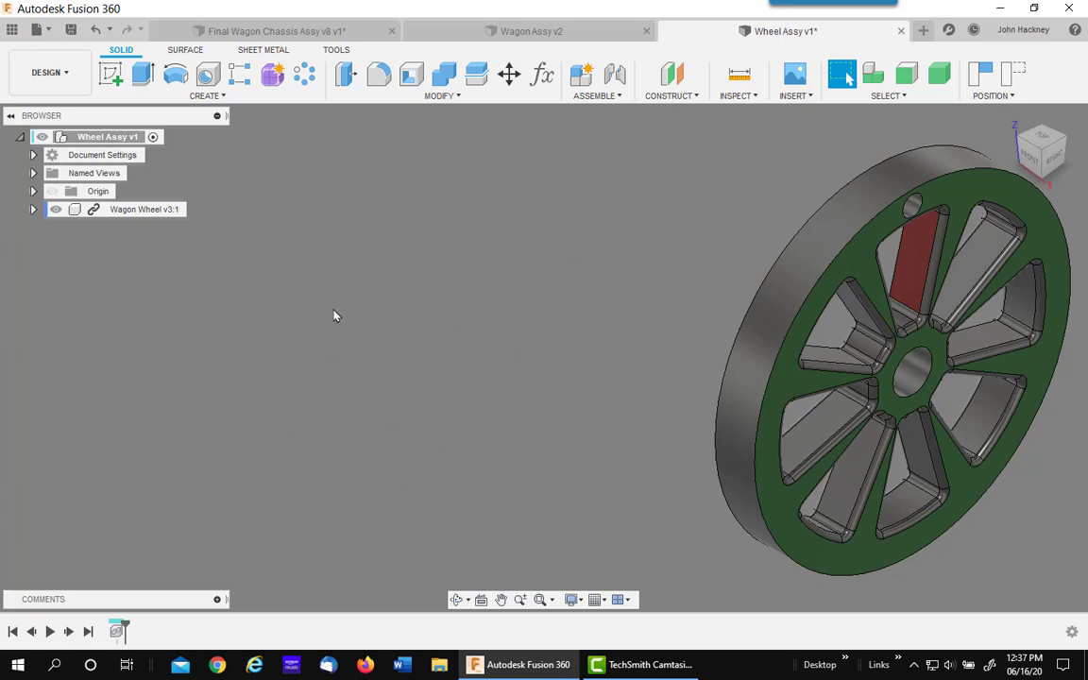
{"action": "left_click", "coordinate": [111, 74]}
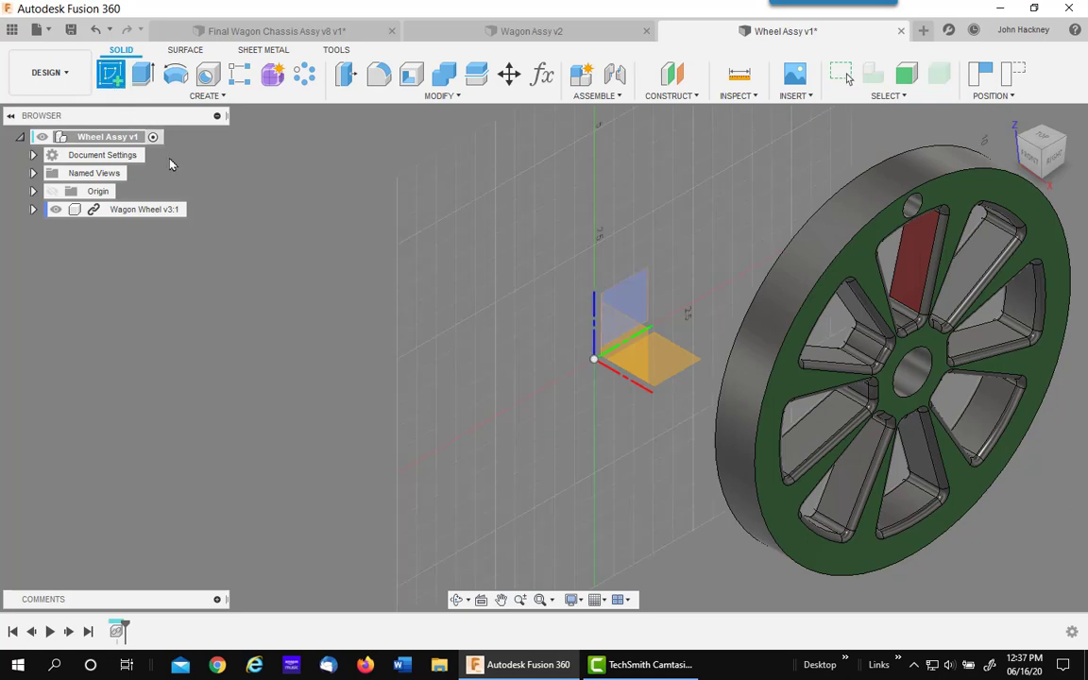
{"action": "left_click", "coordinate": [650, 394]}
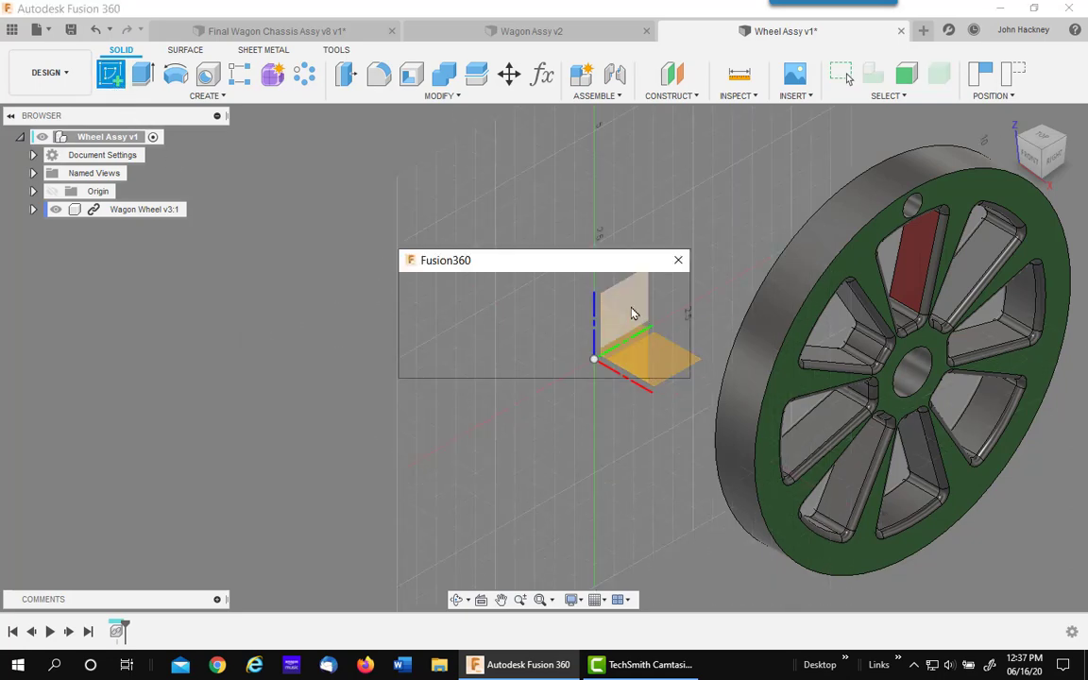
{"action": "left_click", "coordinate": [630, 364]}
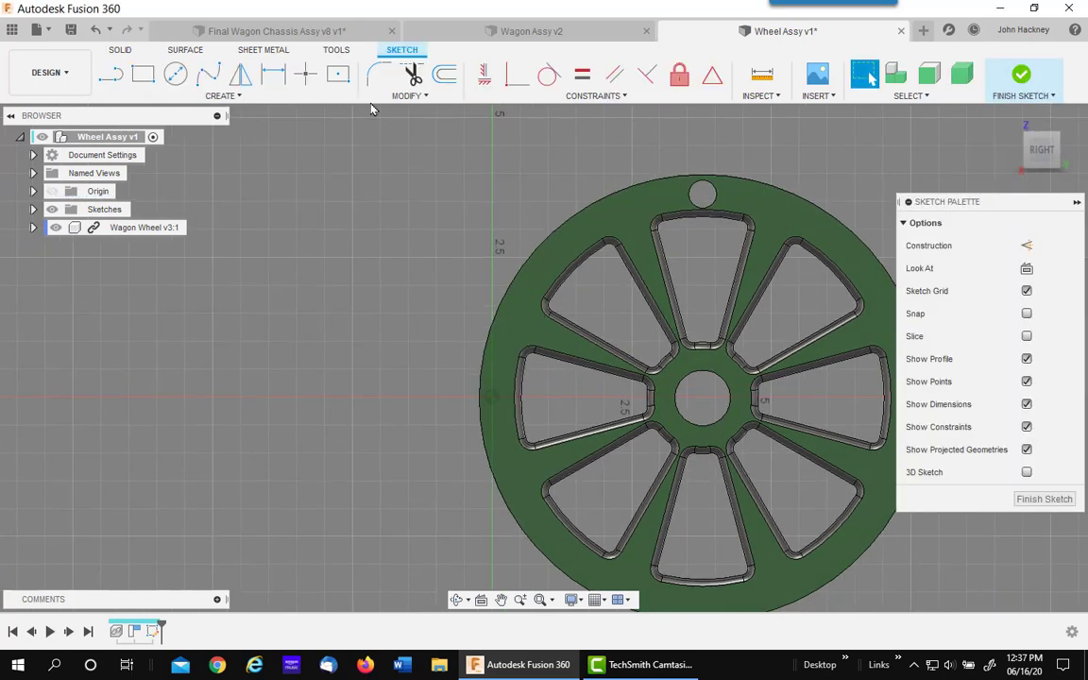
{"action": "left_click", "coordinate": [305, 74]}
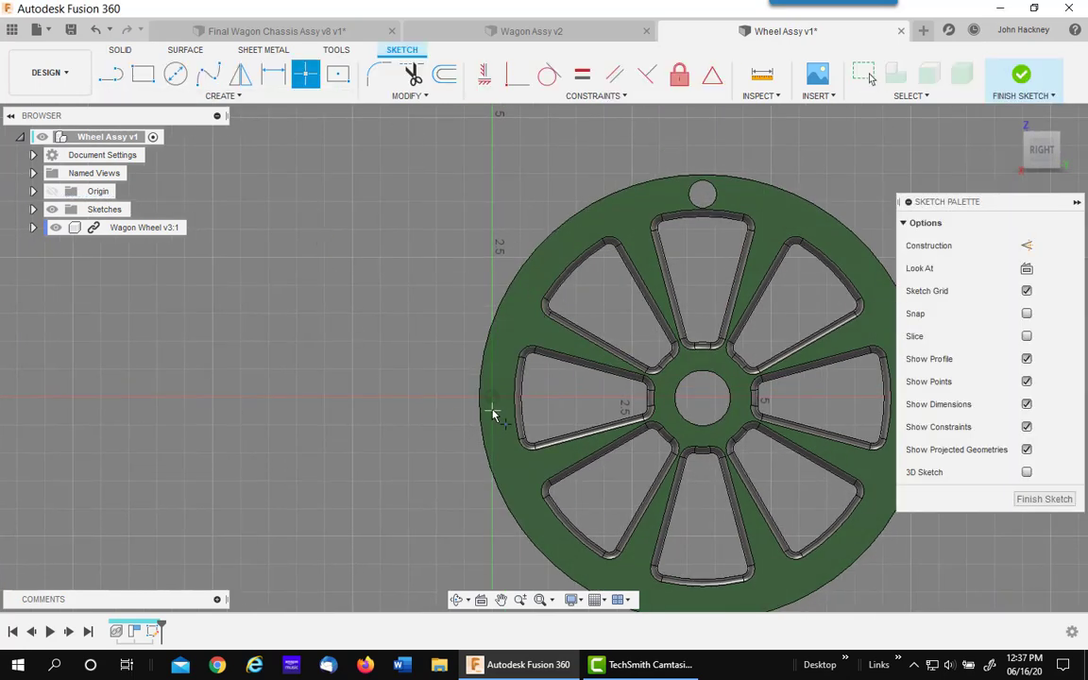
{"action": "left_click", "coordinate": [491, 397]}
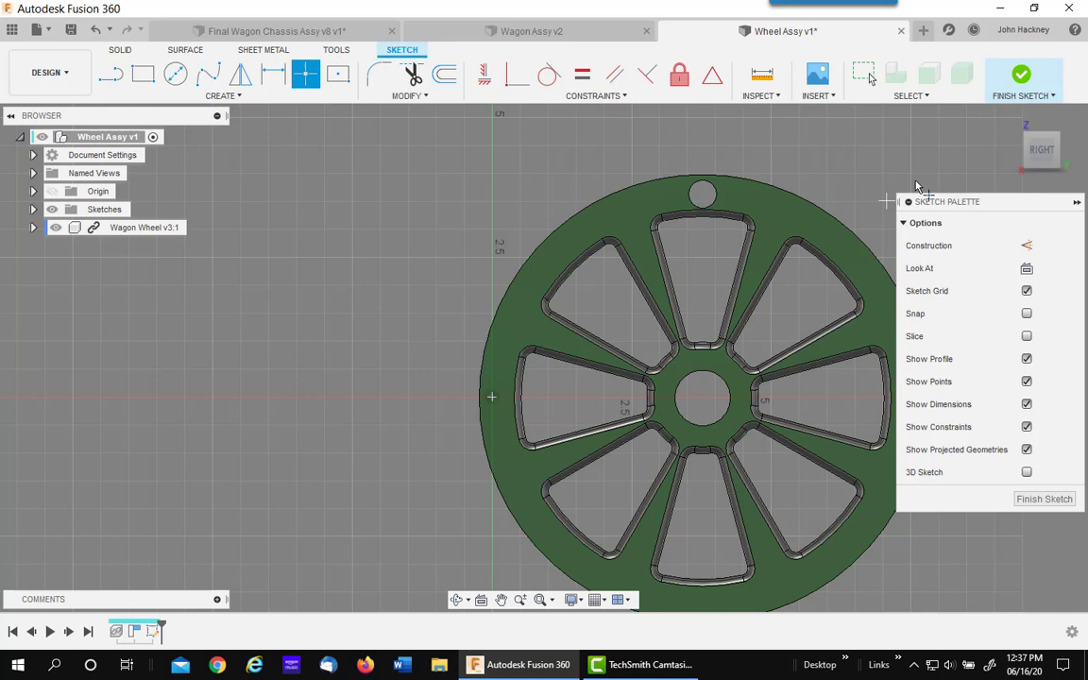
{"action": "left_click", "coordinate": [1021, 76]}
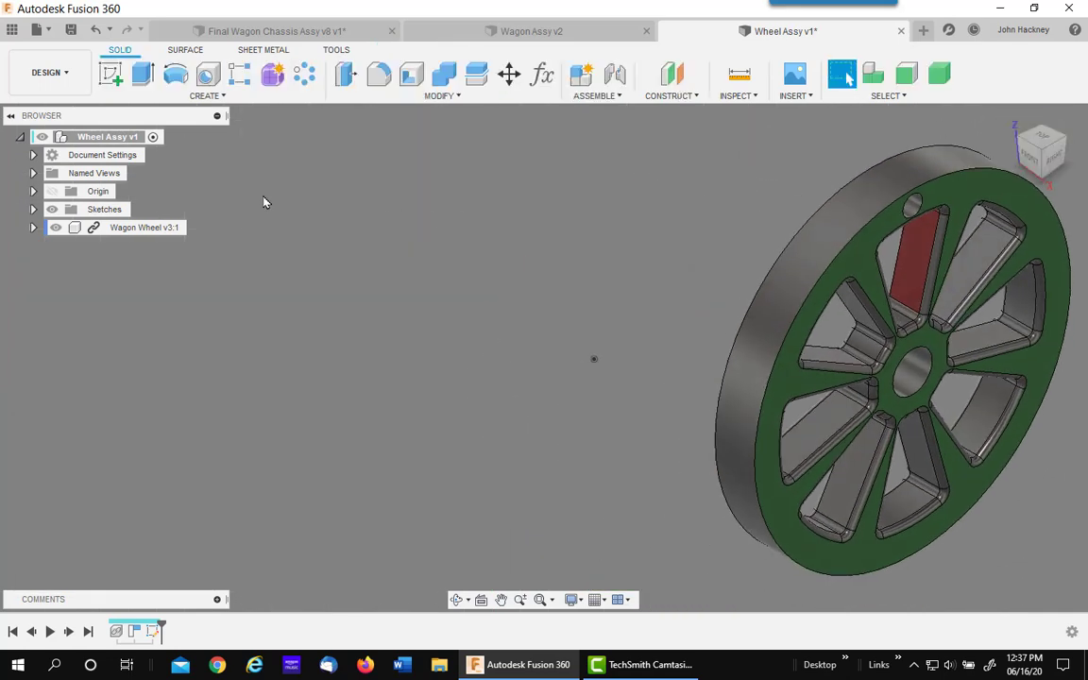
Create a revolute joint between the back centre of the wheel's hub bore and the sketch point at the origin
{"action": "left_click", "coordinate": [614, 76]}
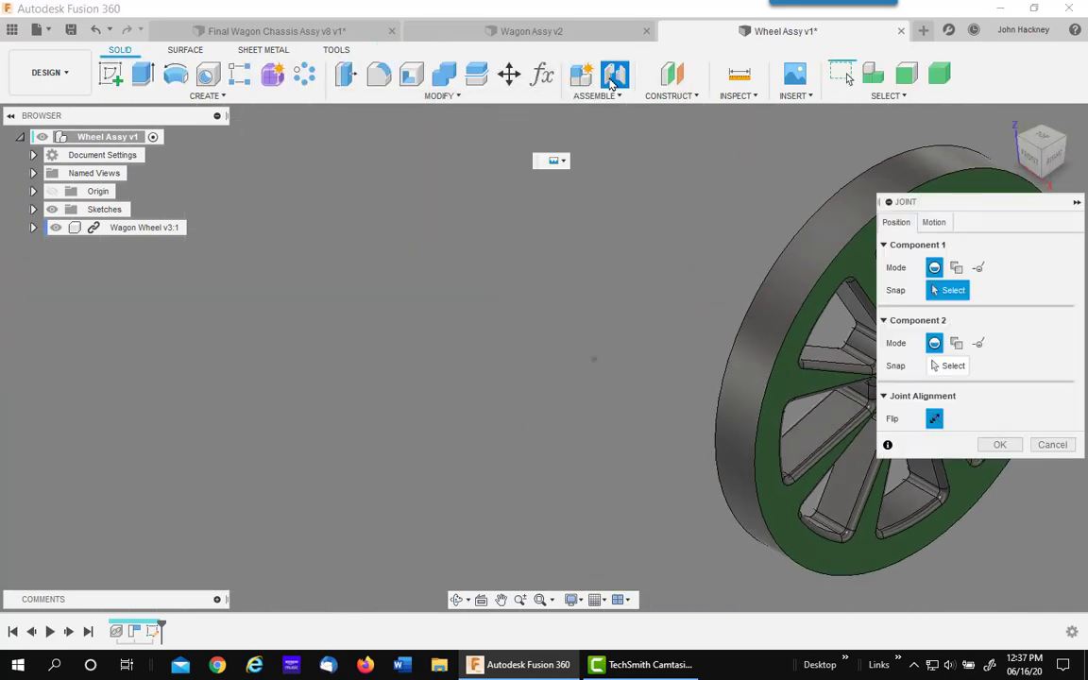
{"action": "left_click", "coordinate": [556, 160]}
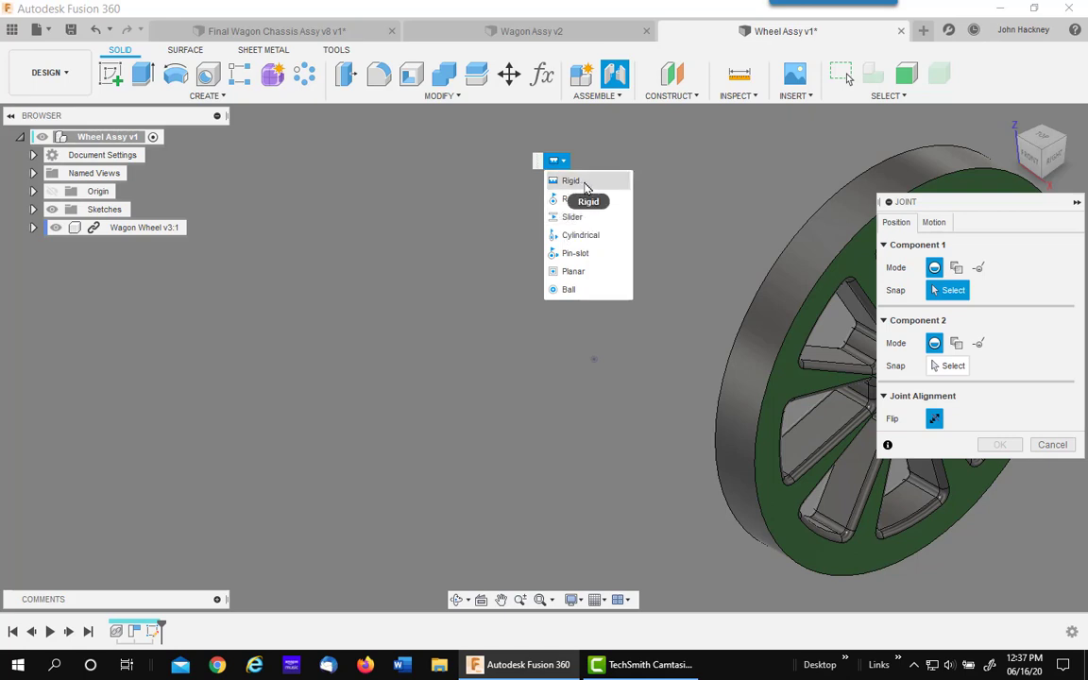
{"action": "left_click", "coordinate": [576, 198]}
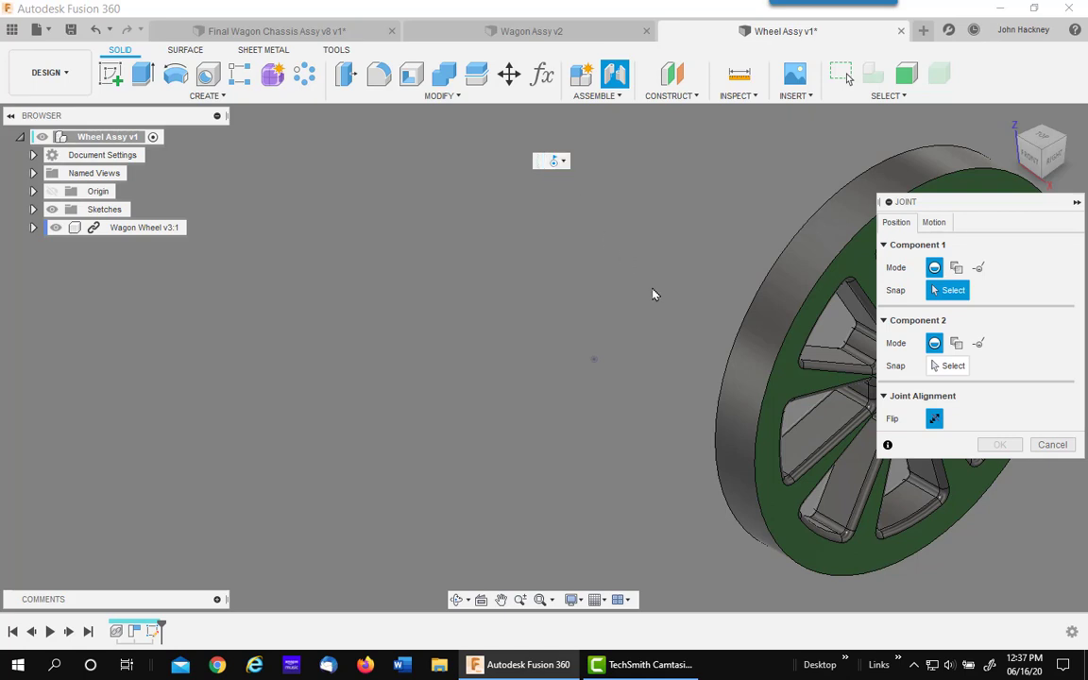
{"action": "middle_click_drag", "start_coordinate": [595, 365], "coordinate": [219, 311]}
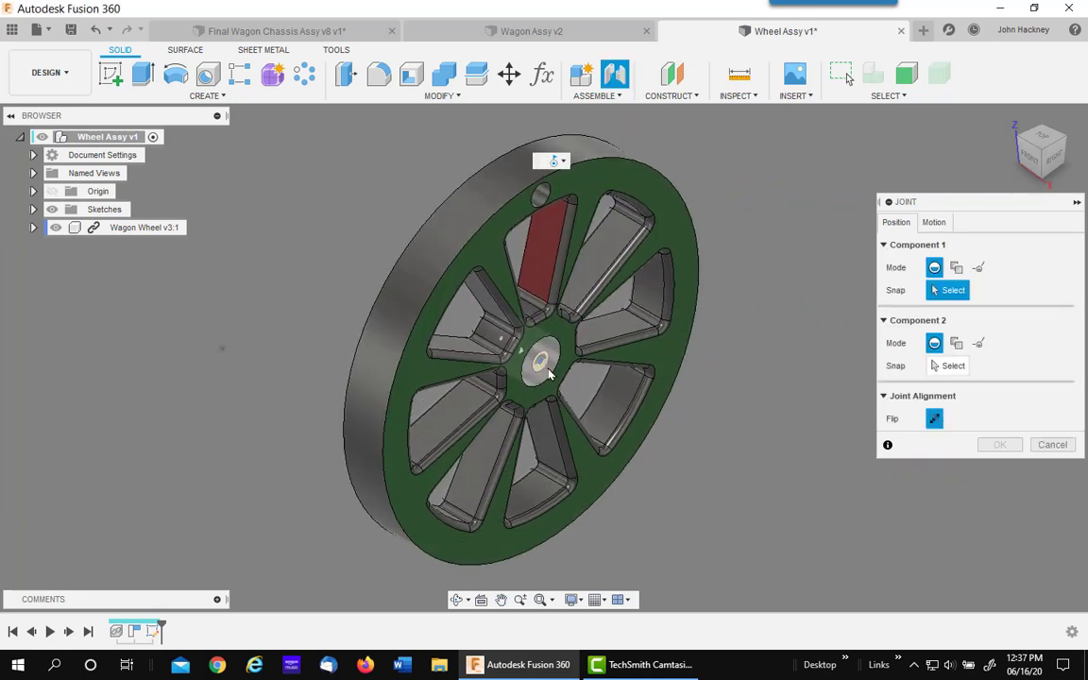
{"action": "left_click", "coordinate": [504, 342]}
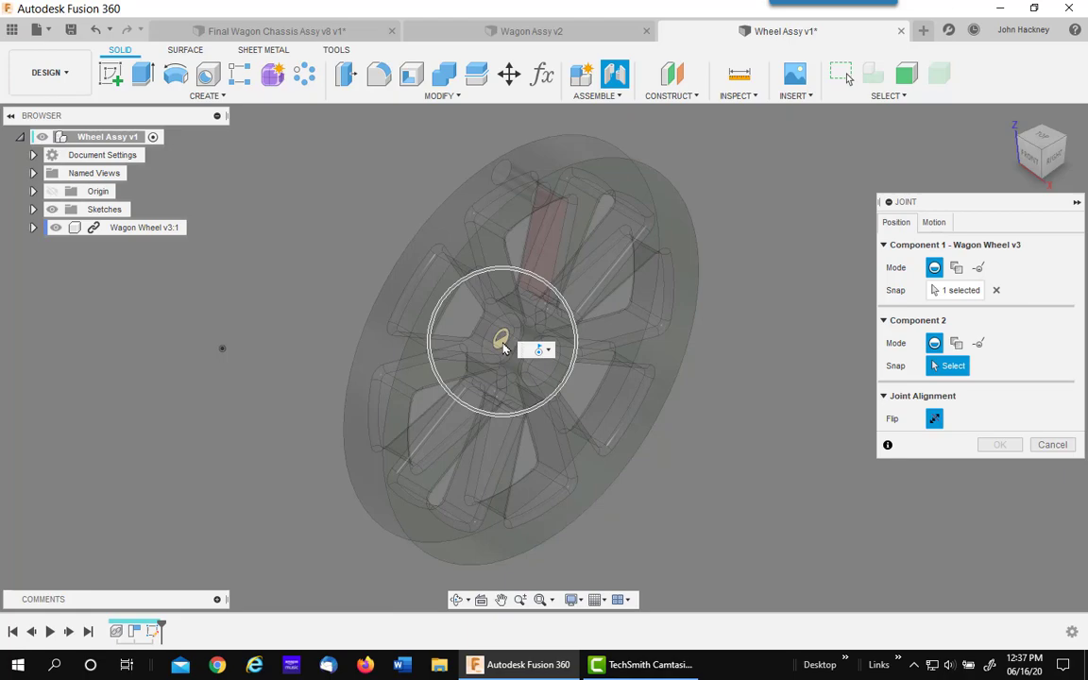
{"action": "left_click", "coordinate": [223, 351]}
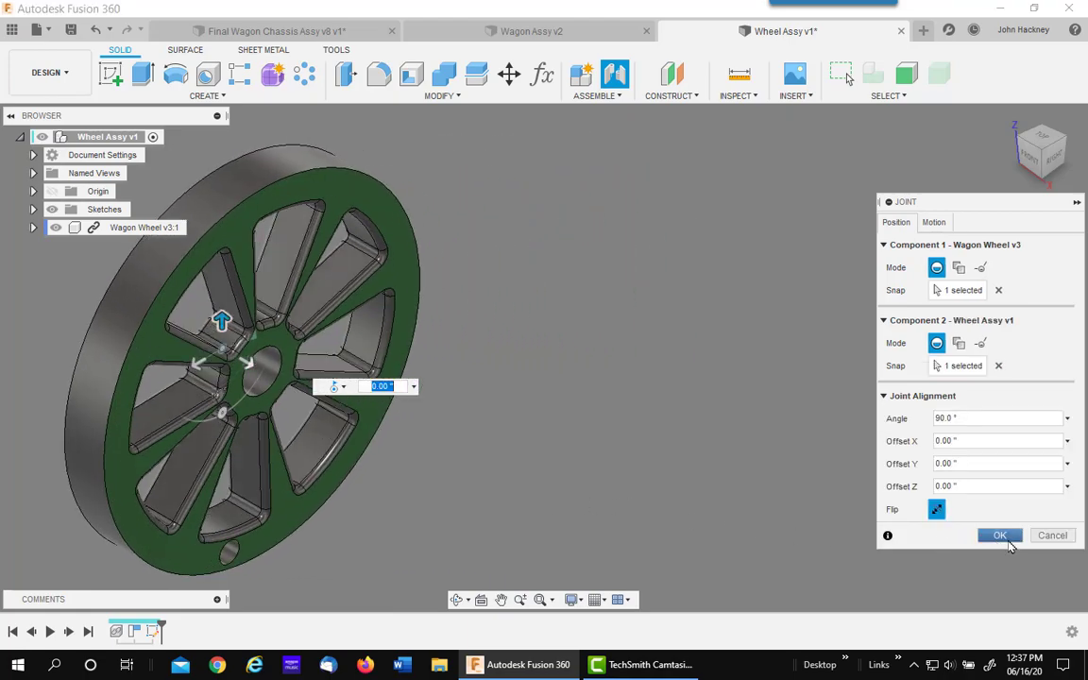
{"action": "left_click", "coordinate": [999, 536]}
Turn the wheel about its axis to test the revolute joint
{"action": "middle_click_drag", "start_coordinate": [598, 384], "coordinate": [749, 378]}
{"action": "left_click_drag", "start_coordinate": [458, 390], "coordinate": [642, 394]}
{"action": "key", "text": "Escape"}
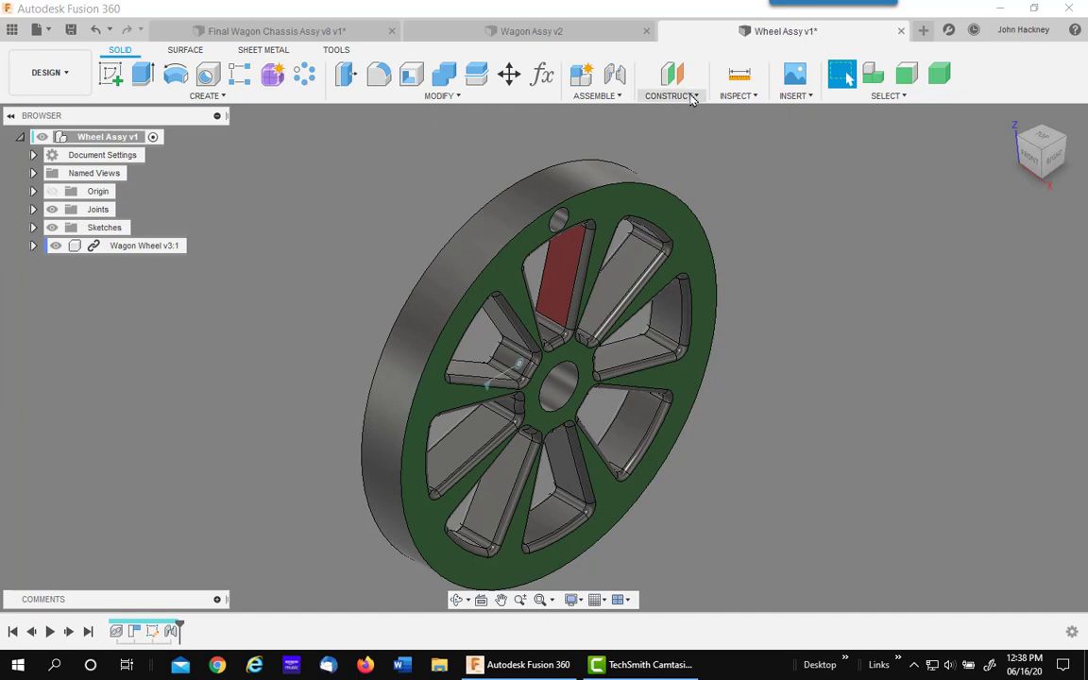
Create a construction plane tangent to the wheel's outer rim at an angle of 0°
{"action": "left_click", "coordinate": [688, 95]}
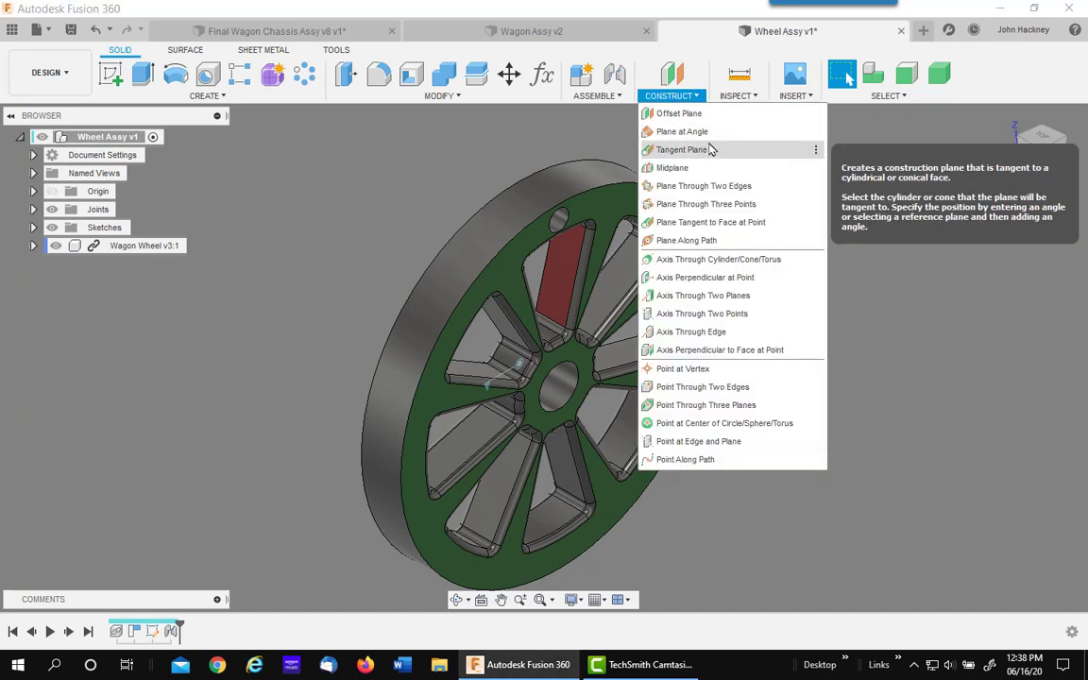
{"action": "left_click", "coordinate": [644, 149]}
{"action": "left_click", "coordinate": [566, 184]}
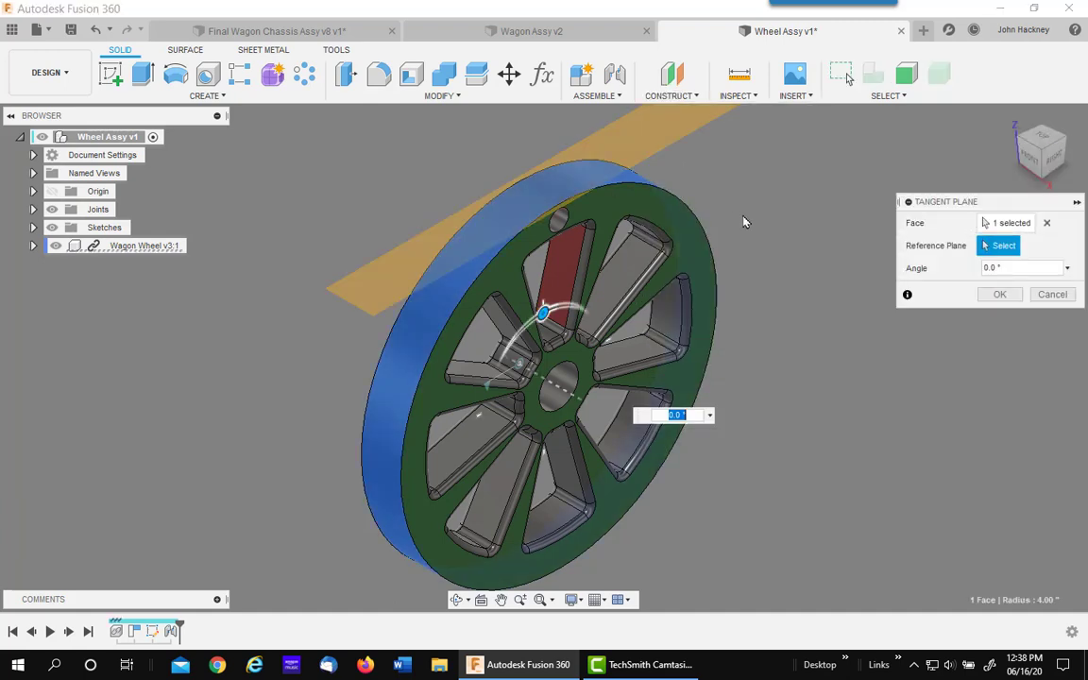
{"action": "left_click", "coordinate": [998, 295]}
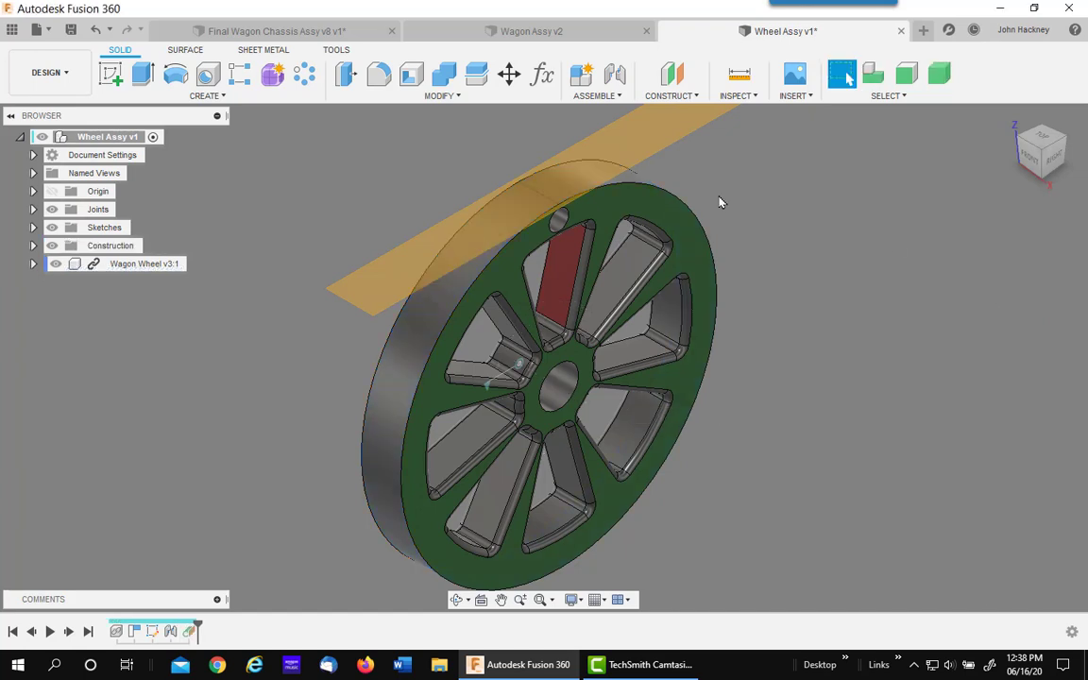
Sketch a point on the tangent plane where the back edge of the wheel's rim meets the X axis
{"action": "right_click", "coordinate": [384, 276]}
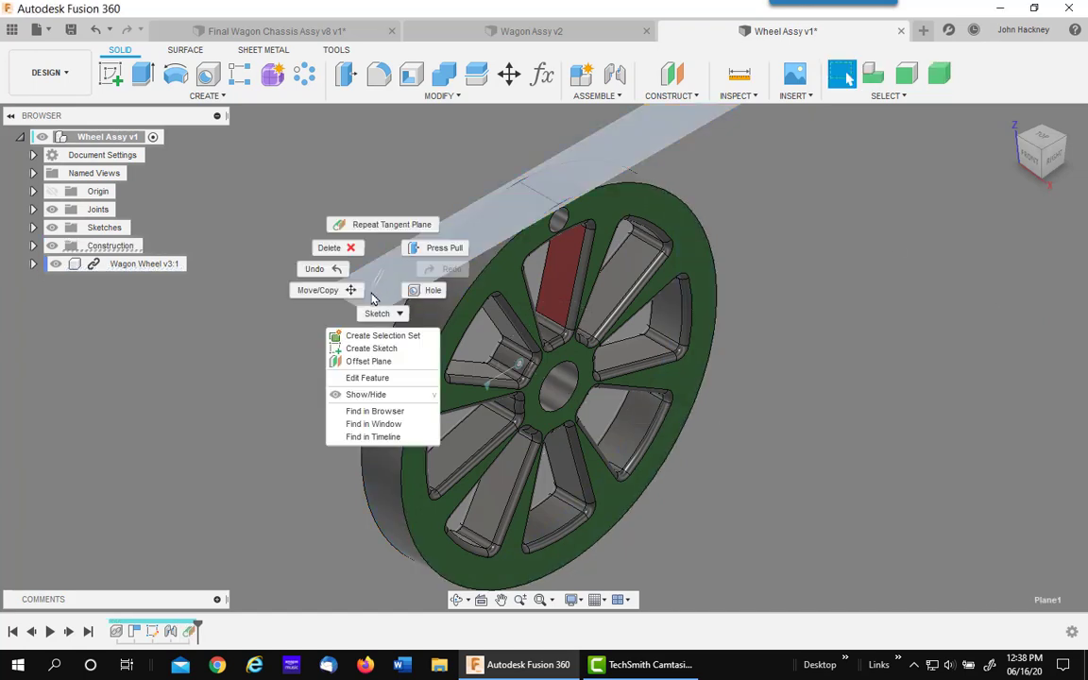
{"action": "left_click", "coordinate": [371, 348]}
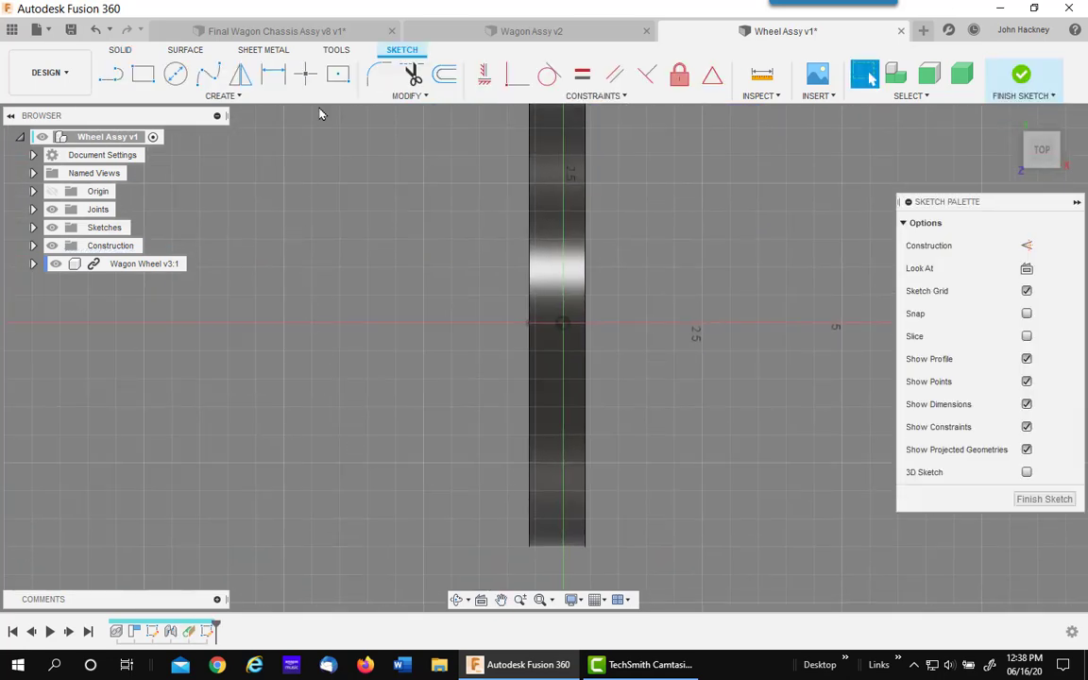
{"action": "left_click", "coordinate": [305, 73]}
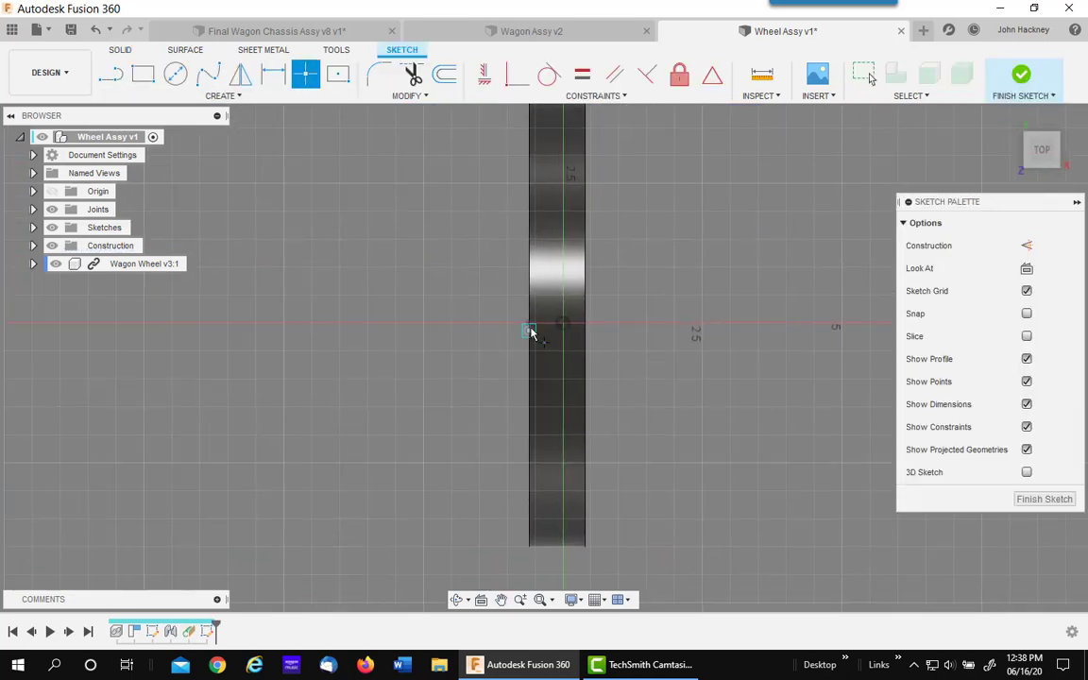
{"action": "scroll", "coordinate": [529, 328], "scroll_direction": "up", "scroll_amount": 3}
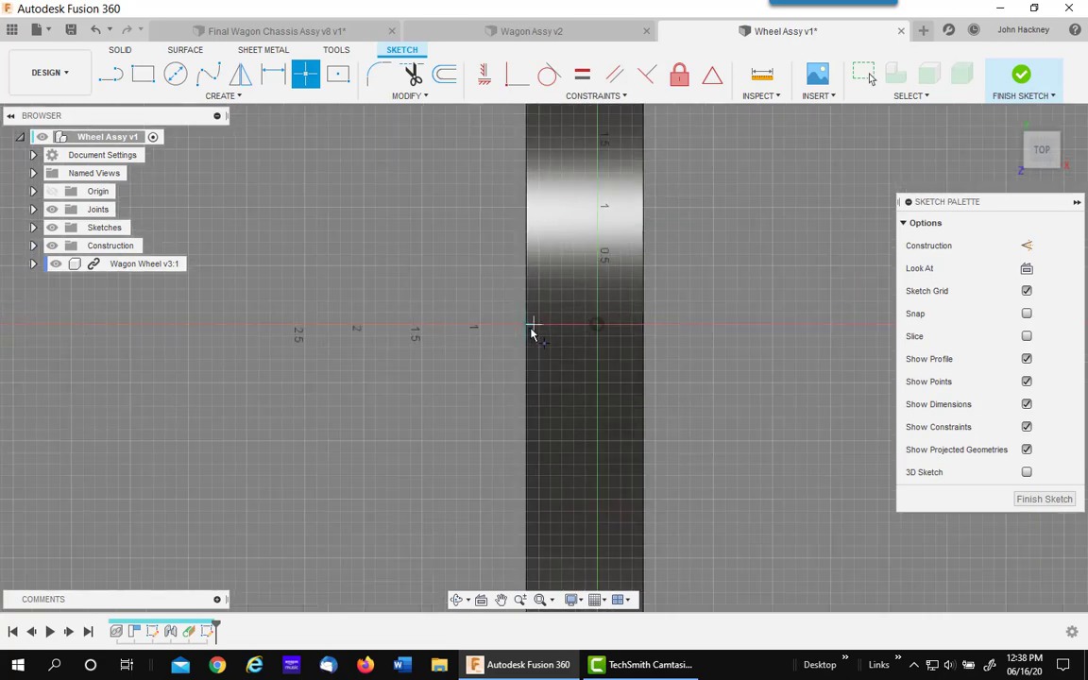
{"action": "left_click", "coordinate": [526, 326]}
{"action": "left_click", "coordinate": [1020, 73]}
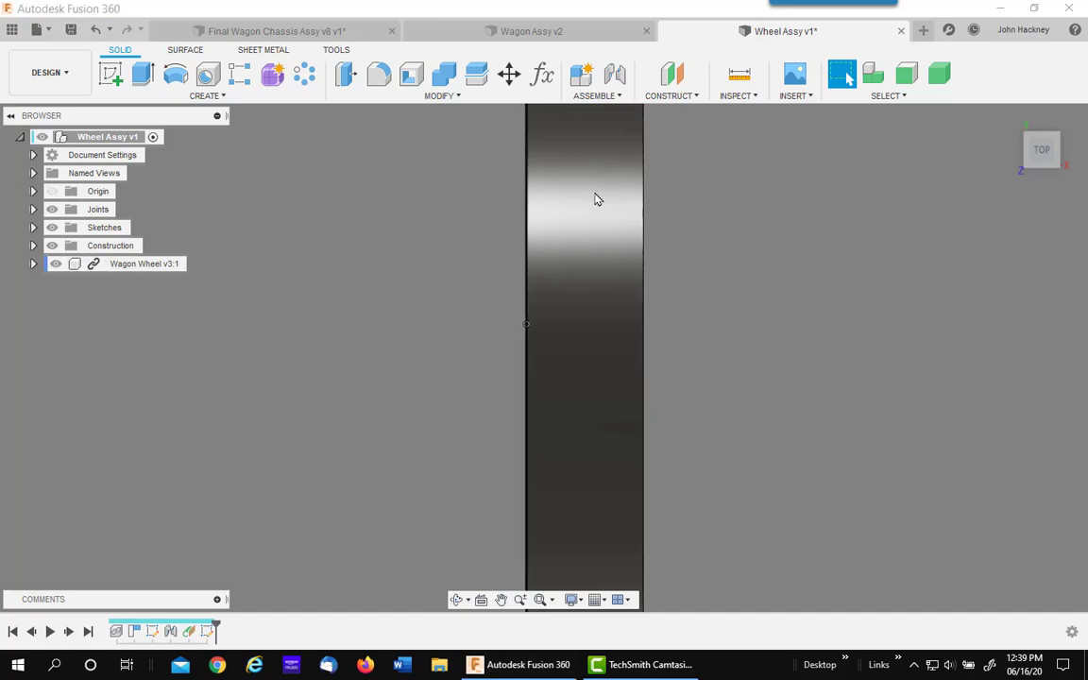
Save the Wheel Assy design with the version description "User Saved"
{"action": "left_click", "coordinate": [1010, 115]}
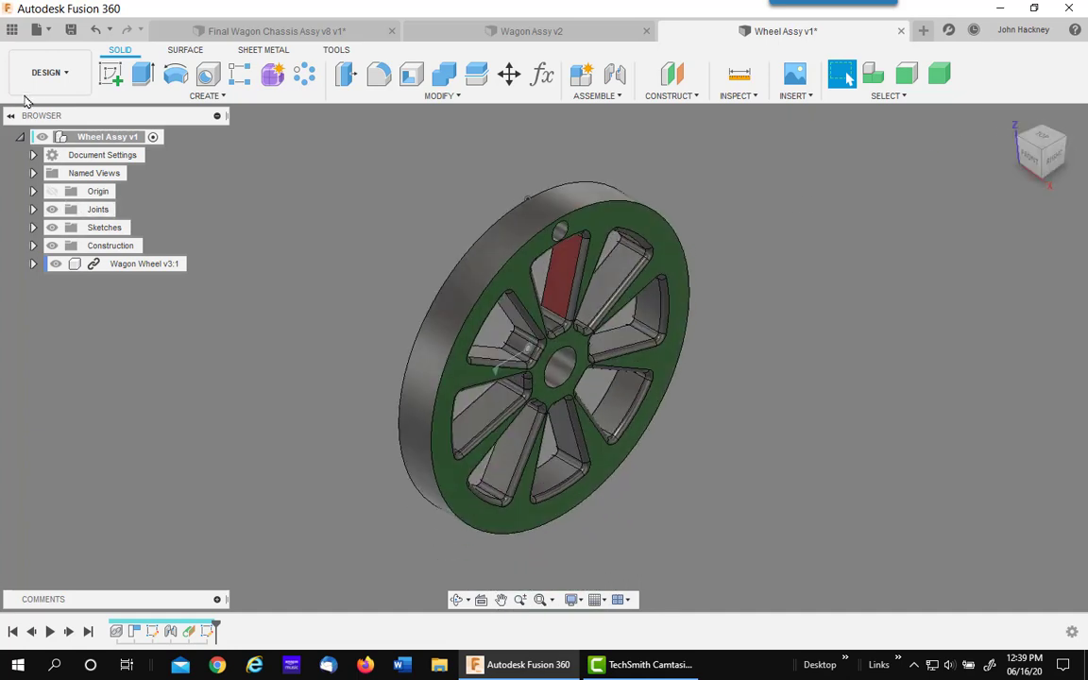
{"action": "left_click", "coordinate": [71, 29]}
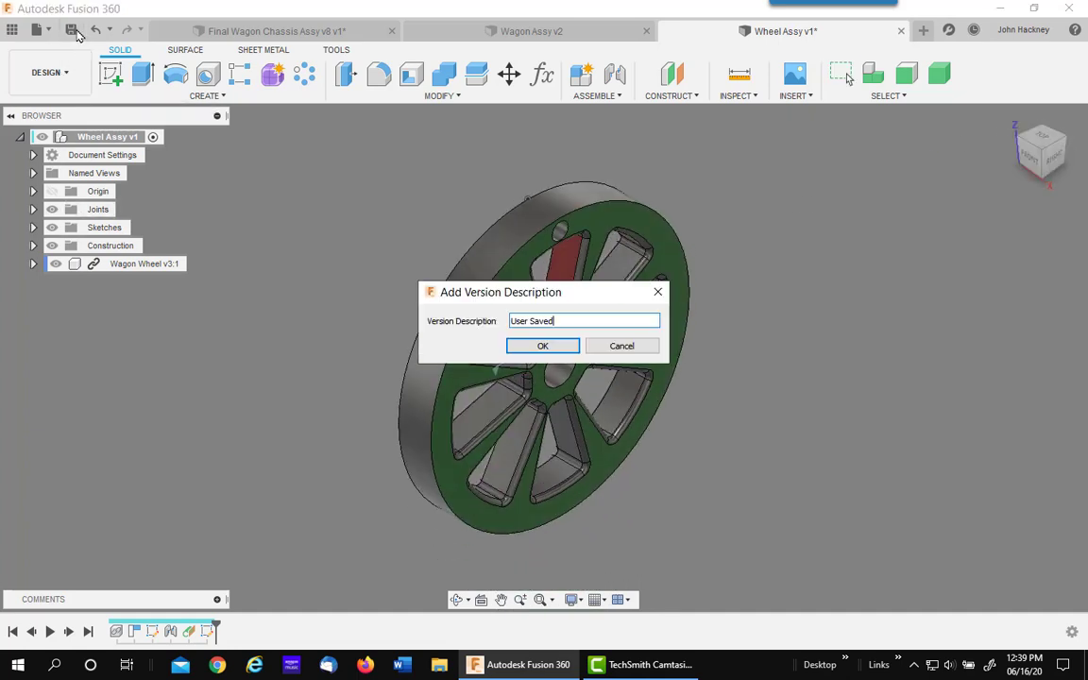
{"action": "left_click", "coordinate": [554, 347]}
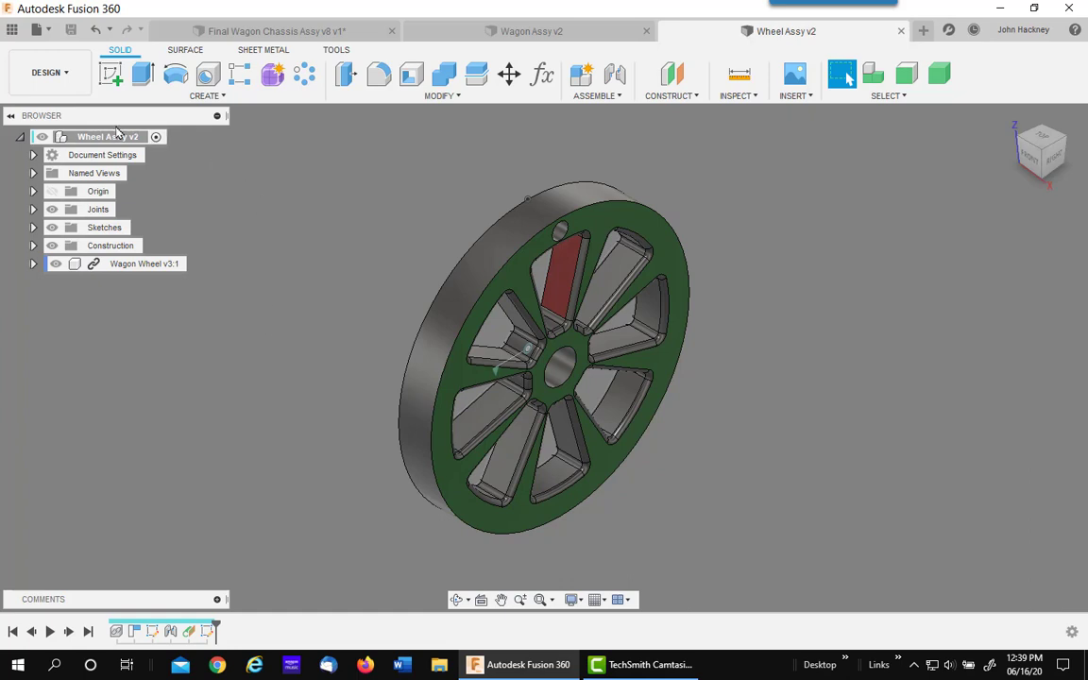
Open the Wagon Assy design and insert the Wheel Assy into it, placing it clear of the track beyond its back edge
{"action": "left_click", "coordinate": [11, 29]}
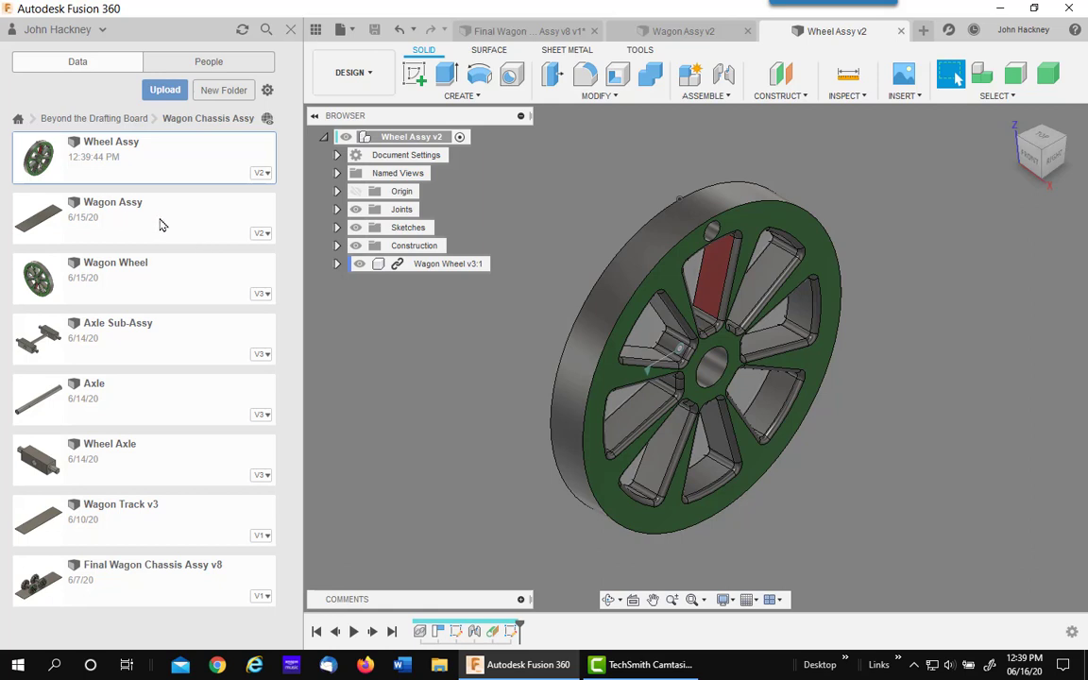
{"action": "double_click", "coordinate": [158, 223]}
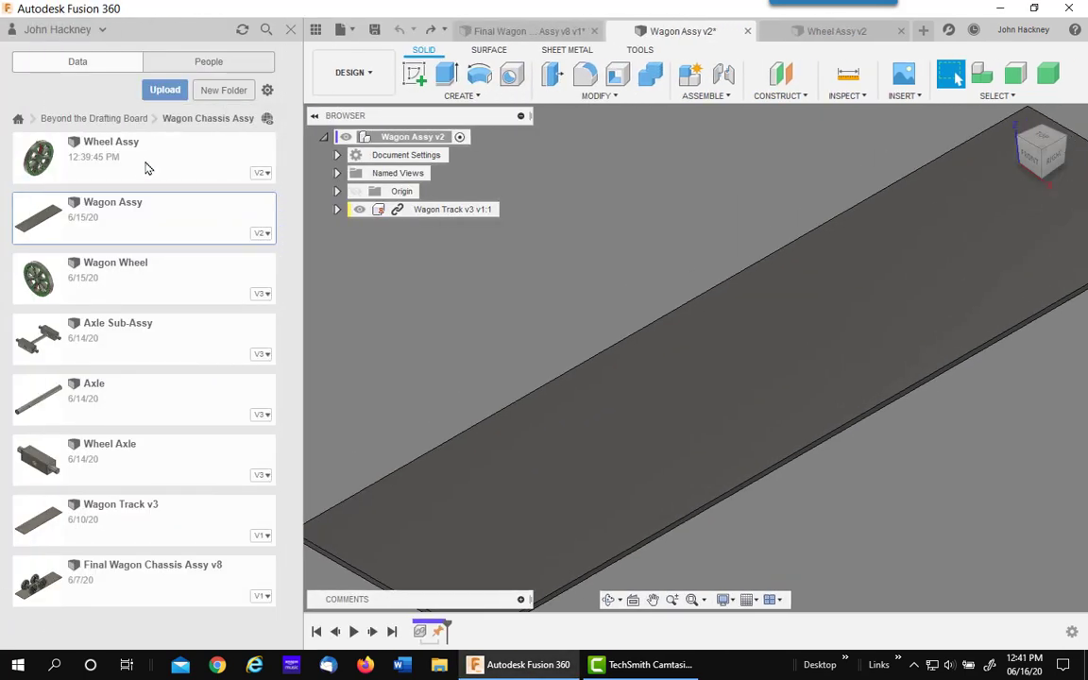
{"action": "left_click_drag", "start_coordinate": [147, 168], "coordinate": [545, 251]}
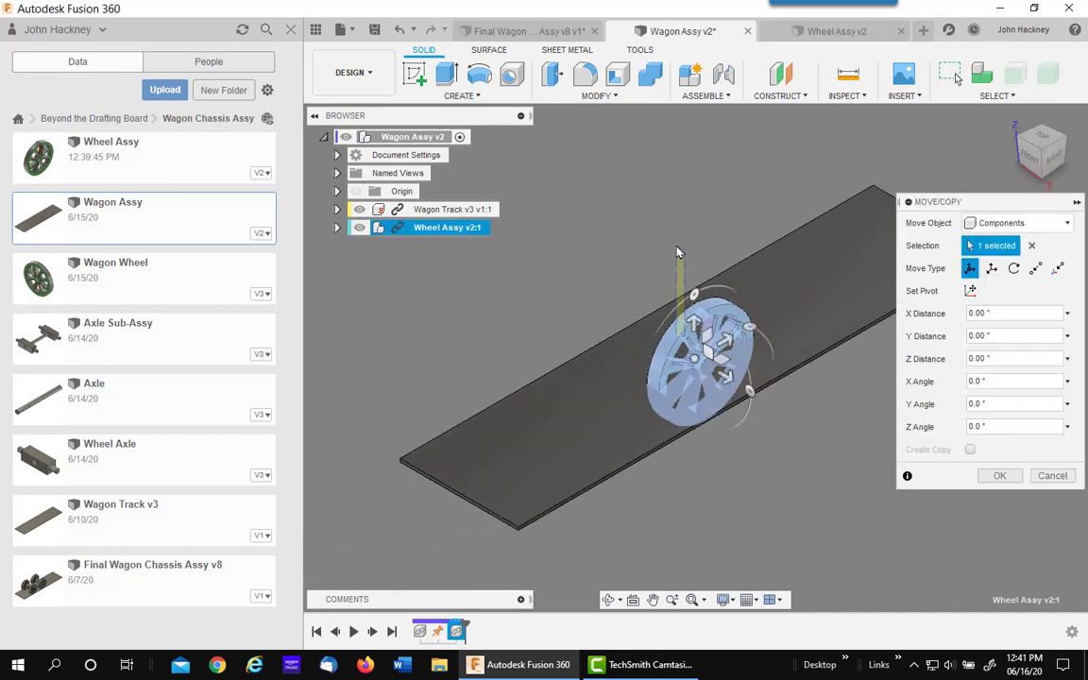
{"action": "left_click_drag", "start_coordinate": [716, 338], "coordinate": [673, 225]}
{"action": "left_click", "coordinate": [999, 475]}
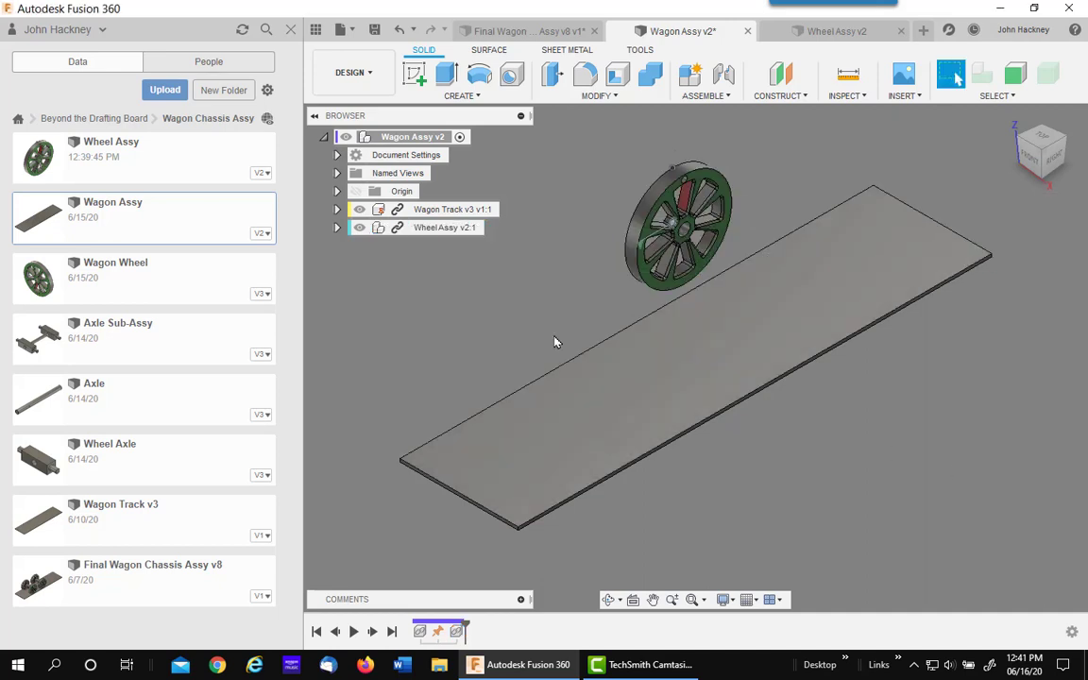
{"action": "left_click", "coordinate": [291, 29]}
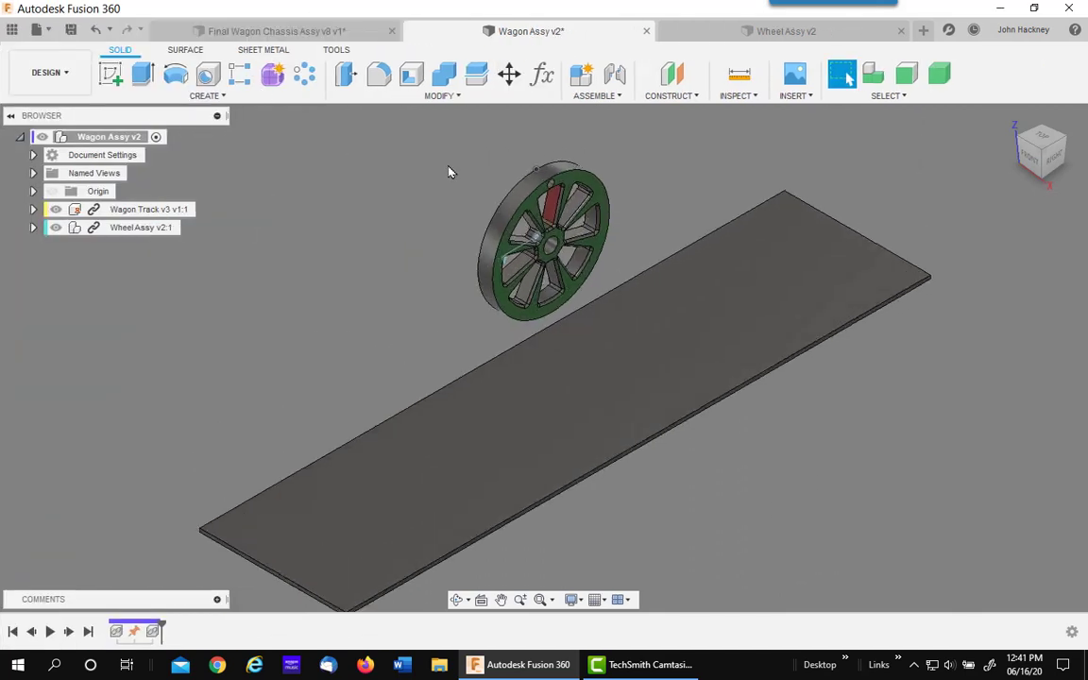
Set up a slider joint from the wheel's rim point to the centre of the track's top face, with an X offset of 3.5 in
{"action": "scroll", "coordinate": [462, 171], "scroll_direction": "up", "scroll_amount": 4}
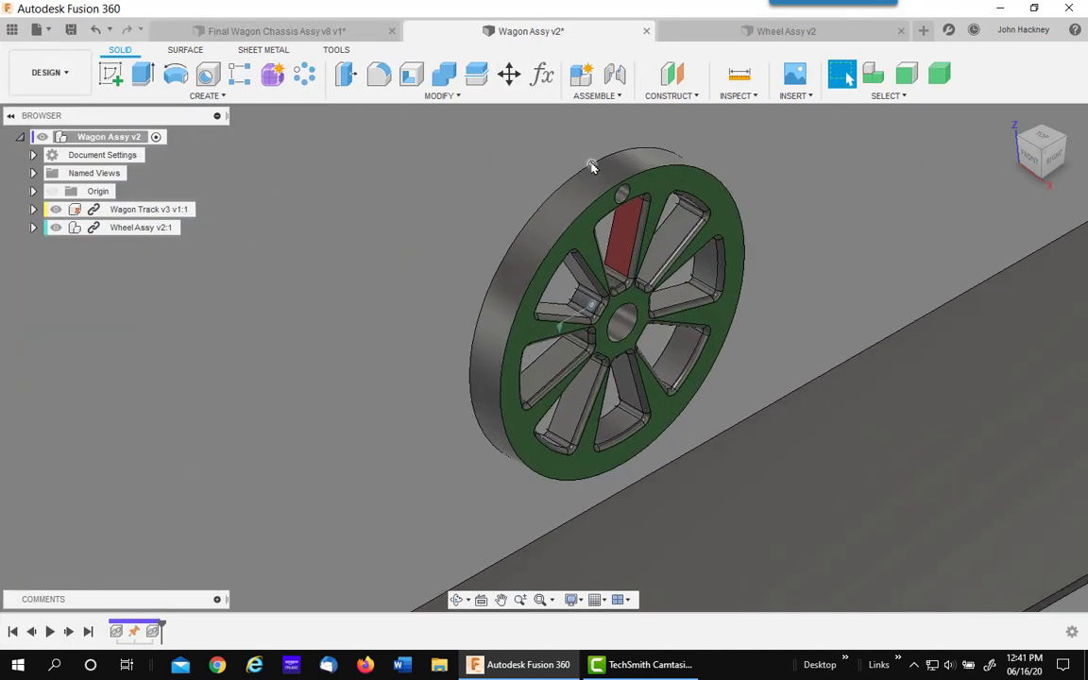
{"action": "middle_click_drag", "start_coordinate": [580, 171], "coordinate": [336, 133], "text": "shift"}
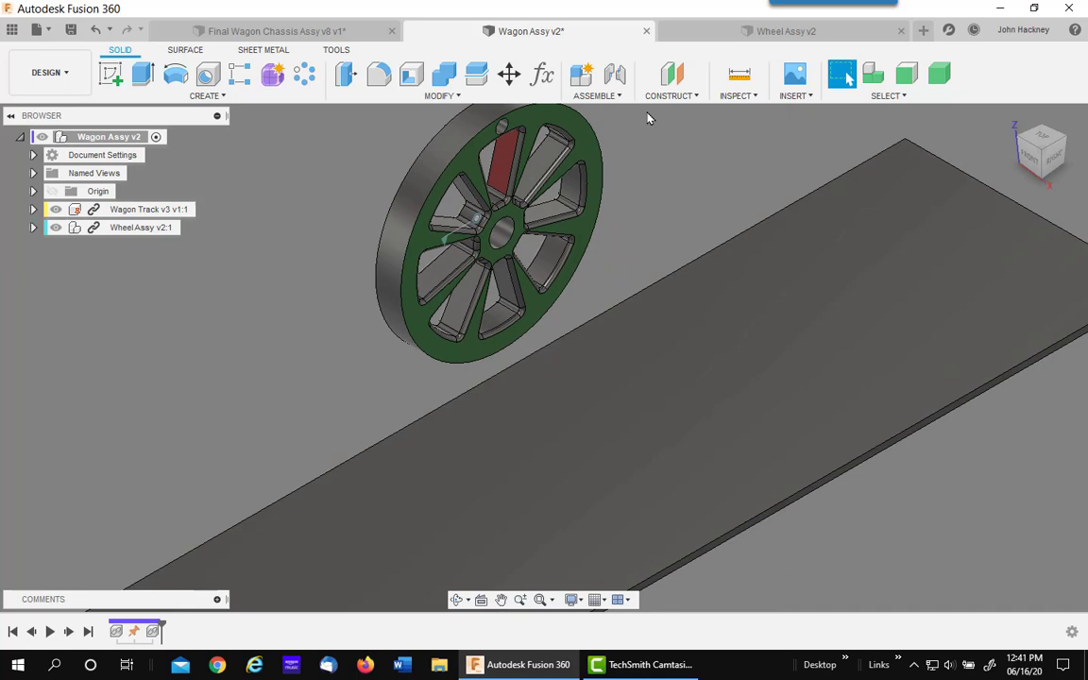
{"action": "left_click", "coordinate": [615, 76]}
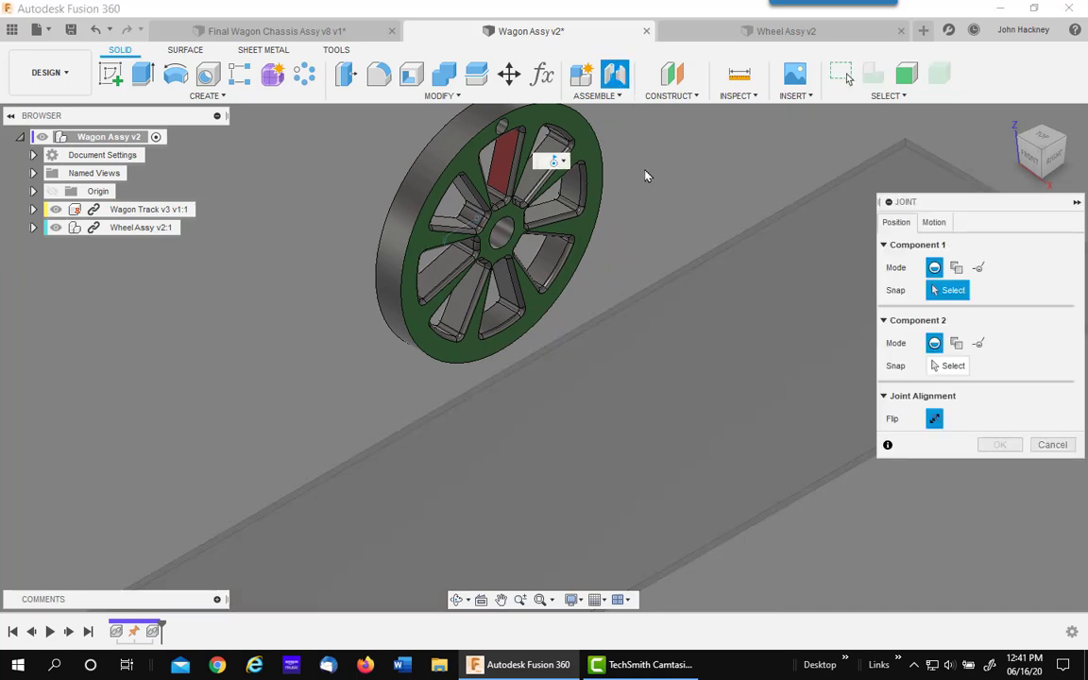
{"action": "left_click", "coordinate": [564, 164]}
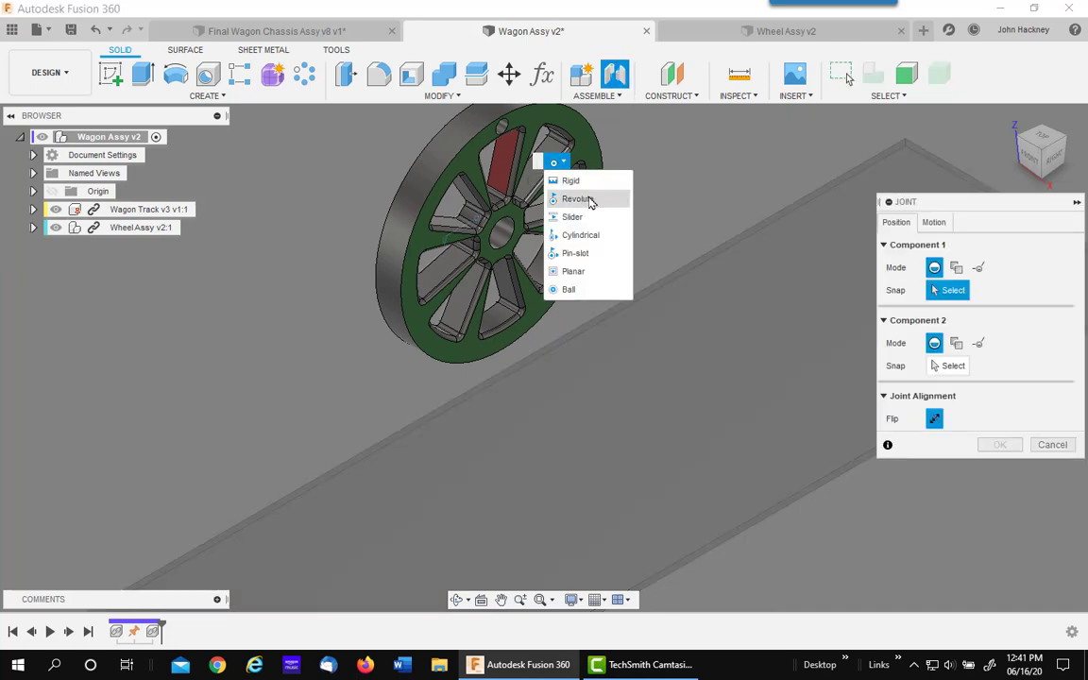
{"action": "left_click", "coordinate": [576, 253]}
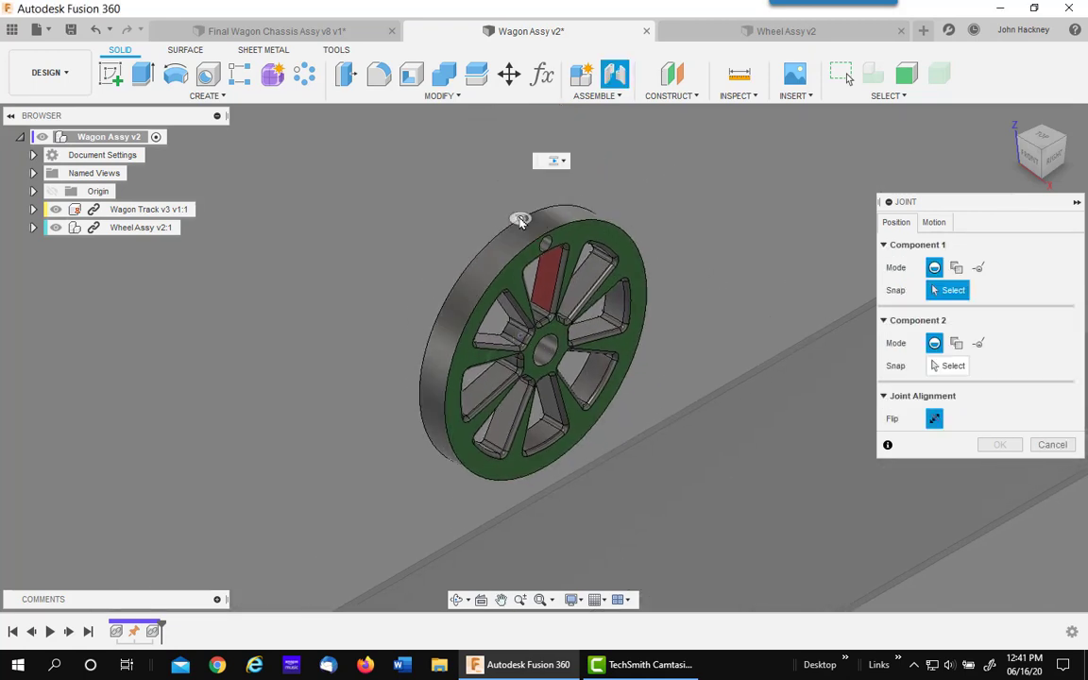
{"action": "left_click", "coordinate": [520, 217]}
{"action": "scroll", "coordinate": [601, 357], "scroll_direction": "up", "scroll_amount": 5}
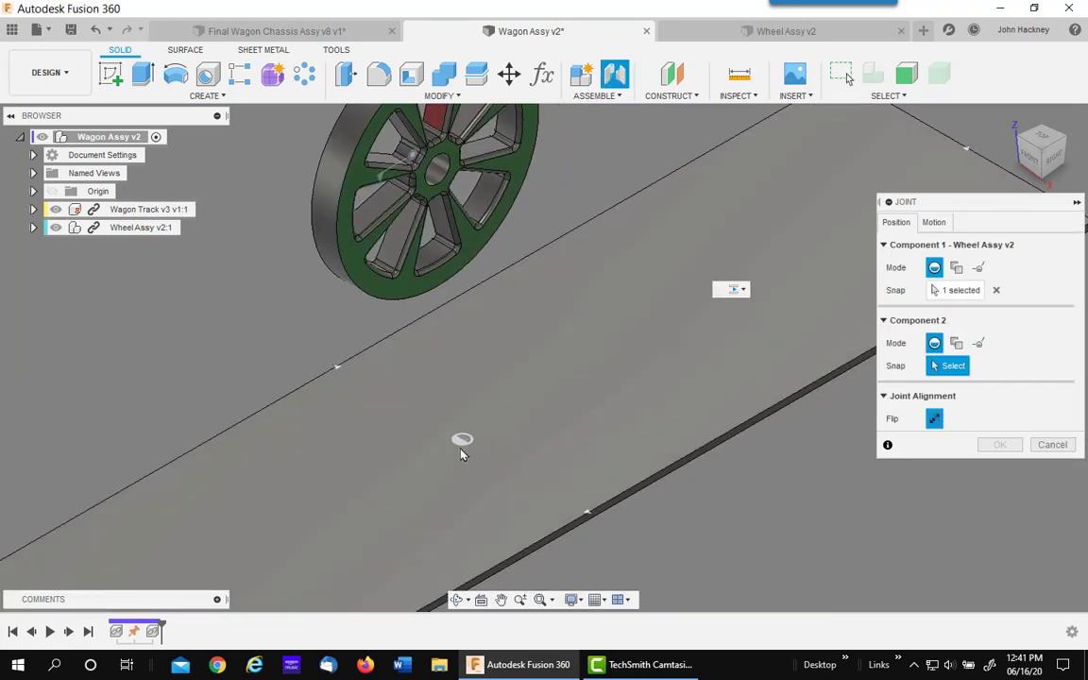
{"action": "left_click", "coordinate": [462, 444]}
{"action": "left_click_drag", "start_coordinate": [483, 452], "coordinate": [553, 513]}
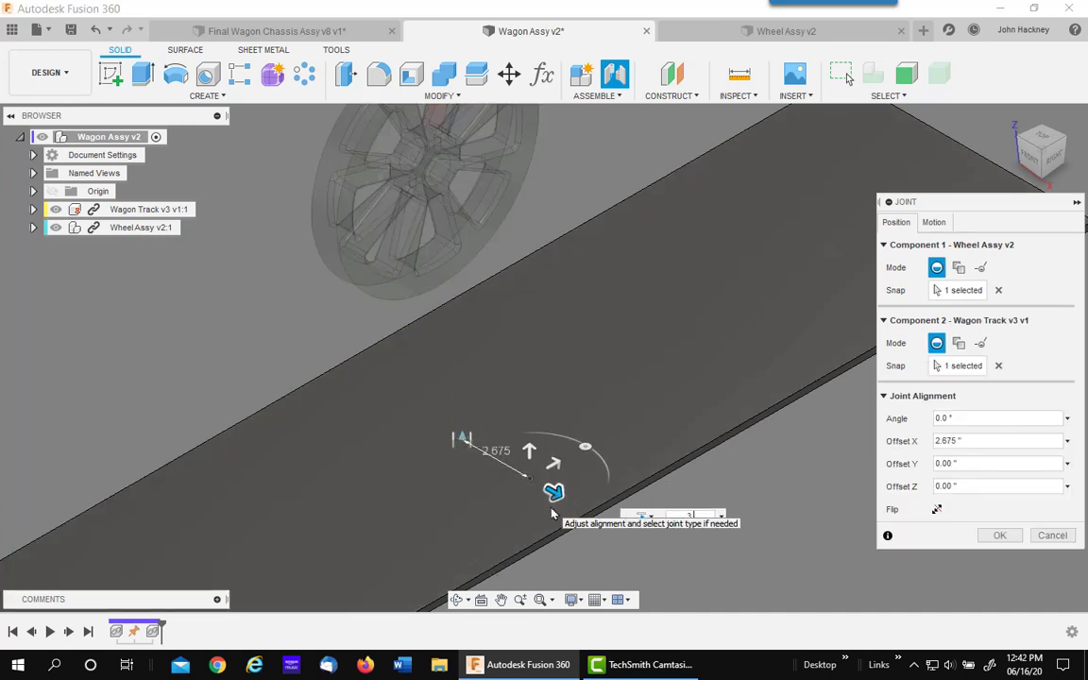
{"action": "type", "text": "3.5"}
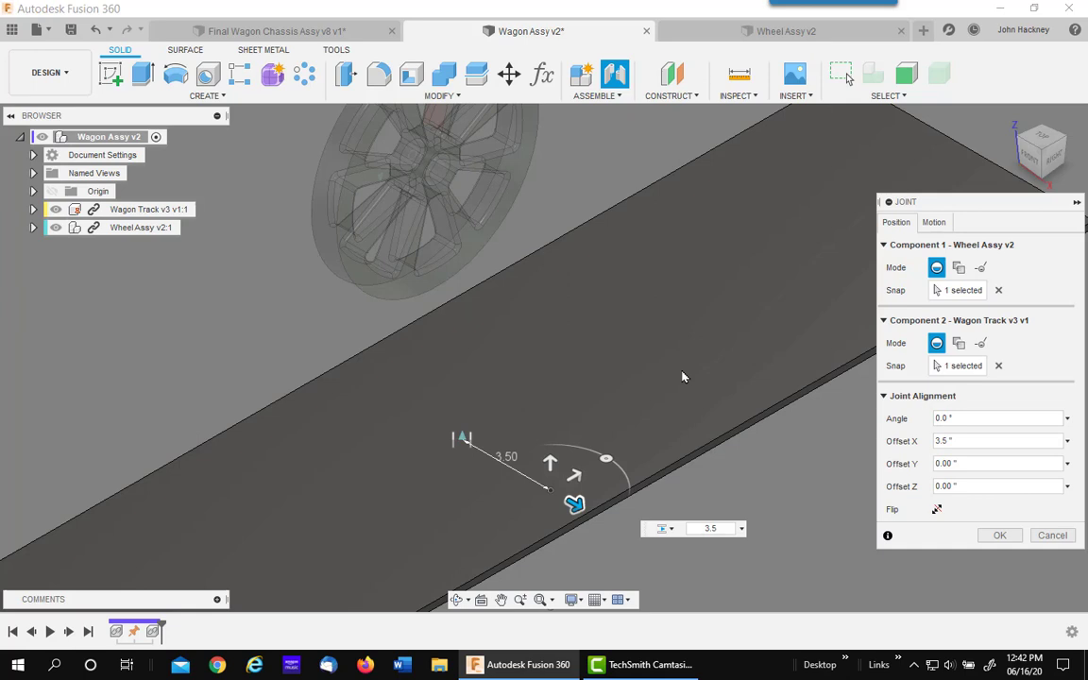
Set the joint's slide direction to Custom along the track's long front edge and create the joint
{"action": "left_click", "coordinate": [942, 225]}
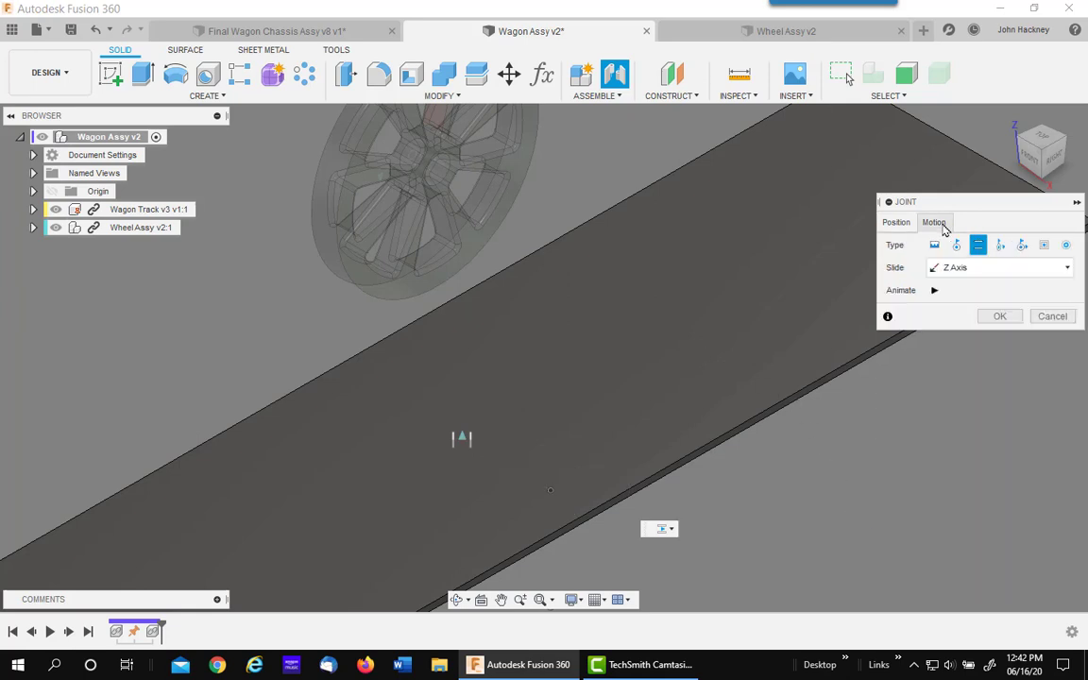
{"action": "left_click", "coordinate": [968, 267]}
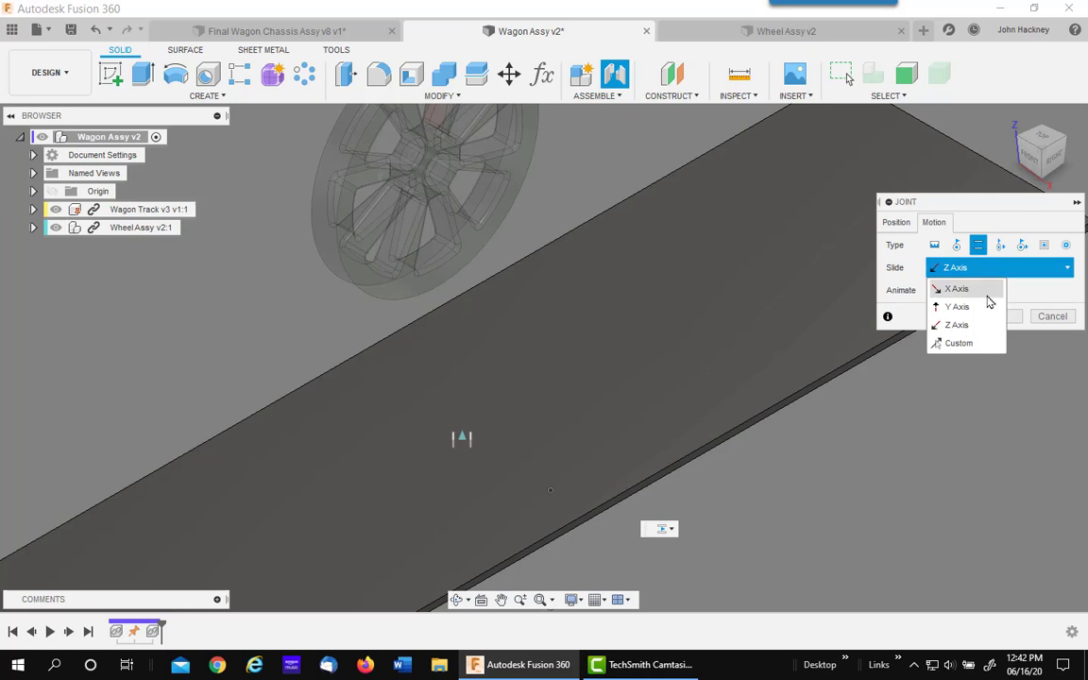
{"action": "left_click", "coordinate": [963, 344]}
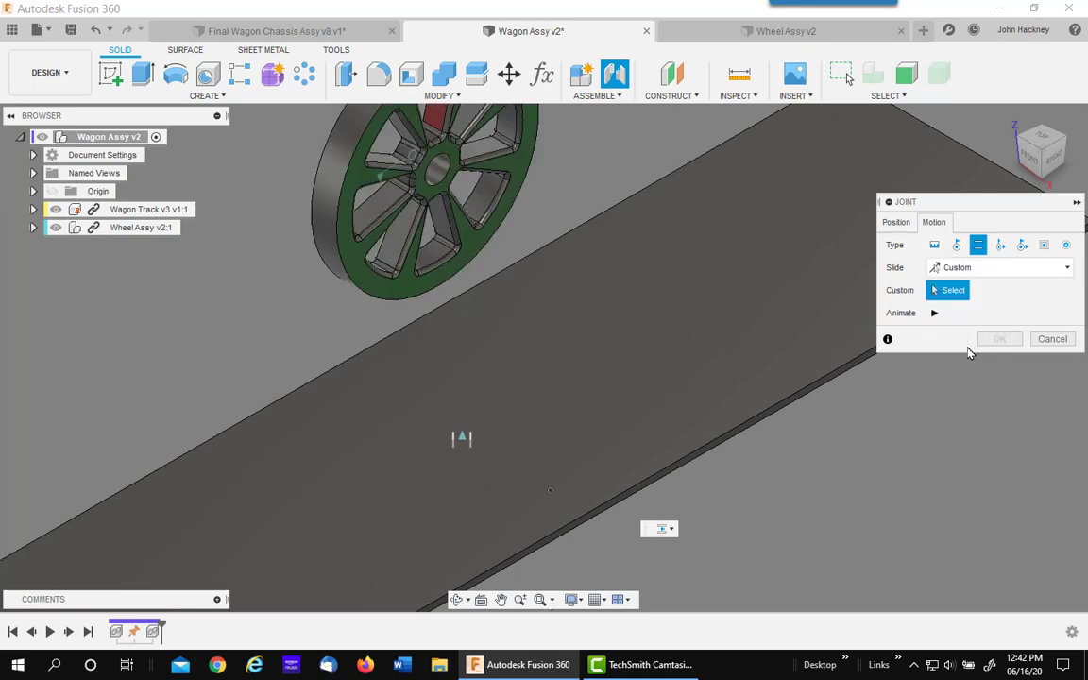
{"action": "left_click", "coordinate": [798, 397]}
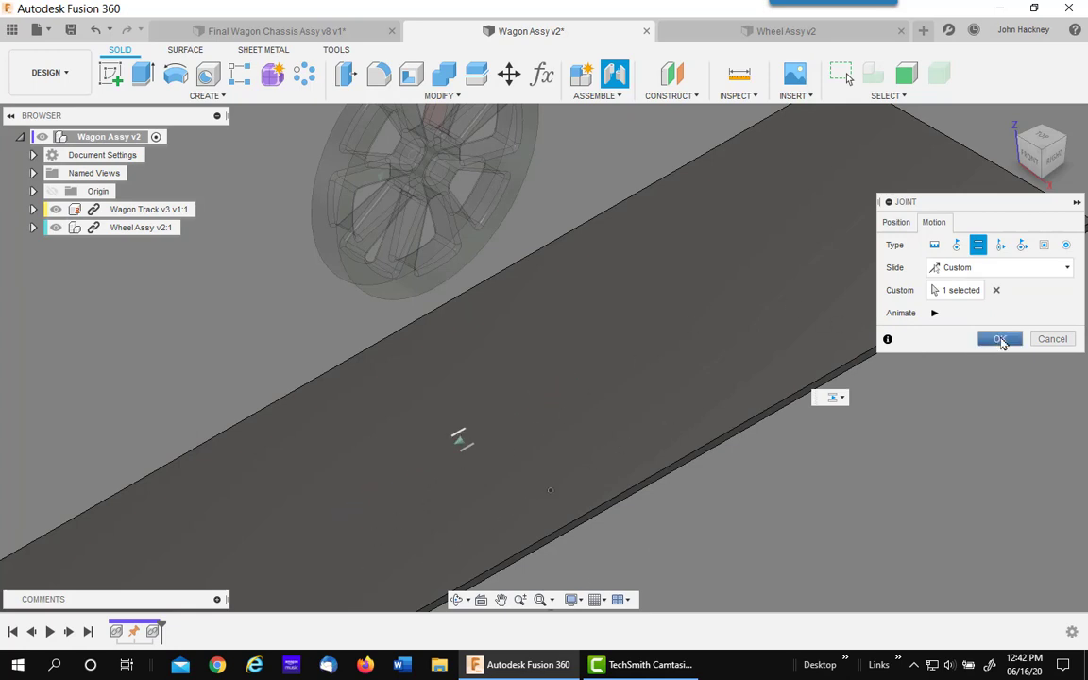
{"action": "left_click", "coordinate": [999, 339]}
Edit the slider joint and flip its alignment so the wheel stands on top of the track
{"action": "middle_click_drag", "start_coordinate": [828, 459], "coordinate": [758, 274], "text": "shift"}
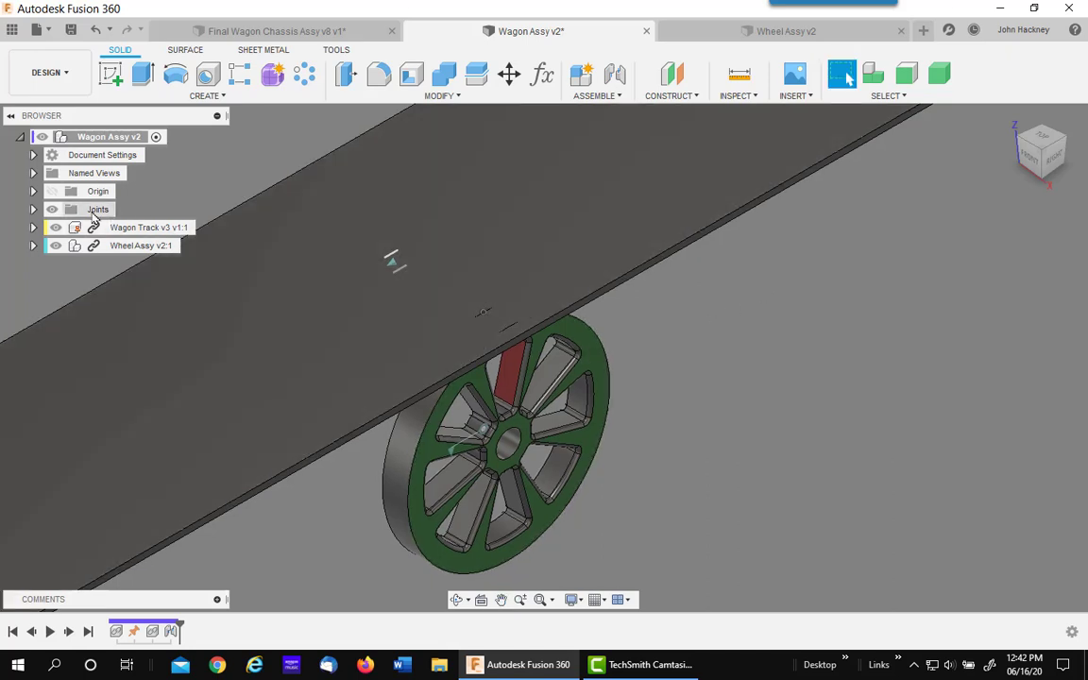
{"action": "left_click", "coordinate": [33, 208]}
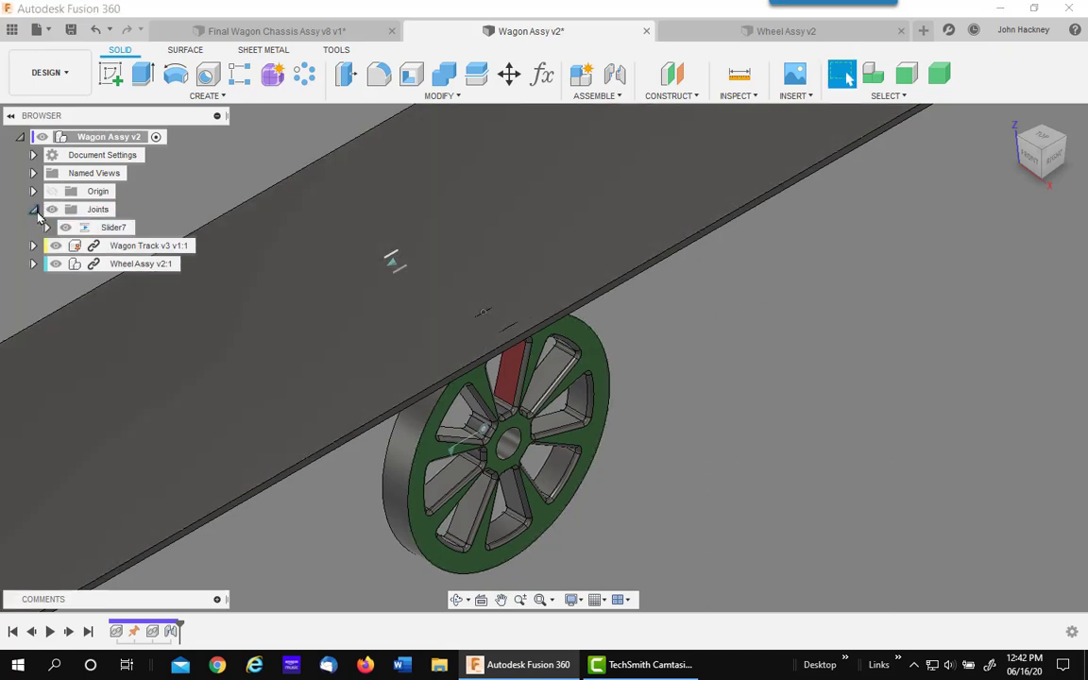
{"action": "right_click", "coordinate": [113, 228]}
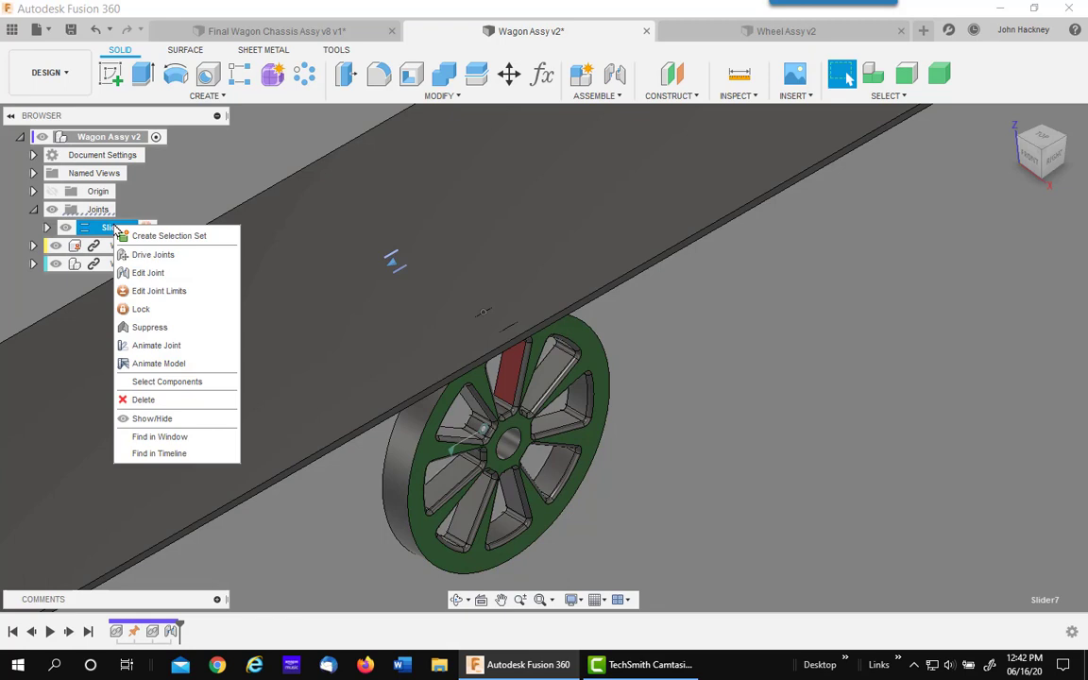
{"action": "left_click", "coordinate": [158, 271]}
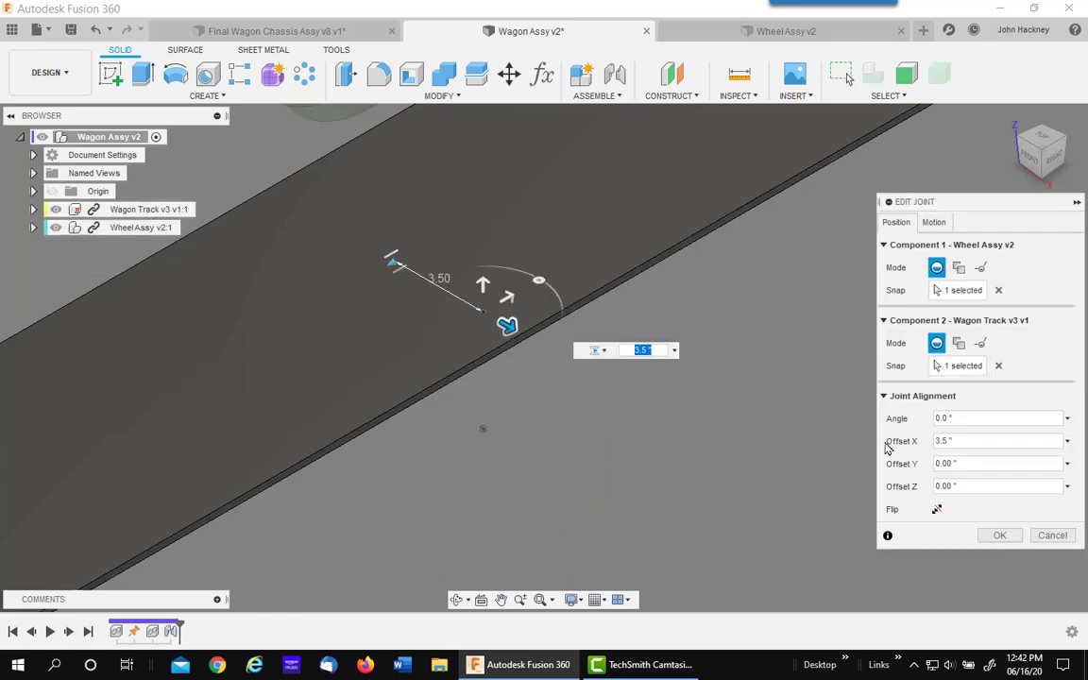
{"action": "left_click", "coordinate": [937, 511]}
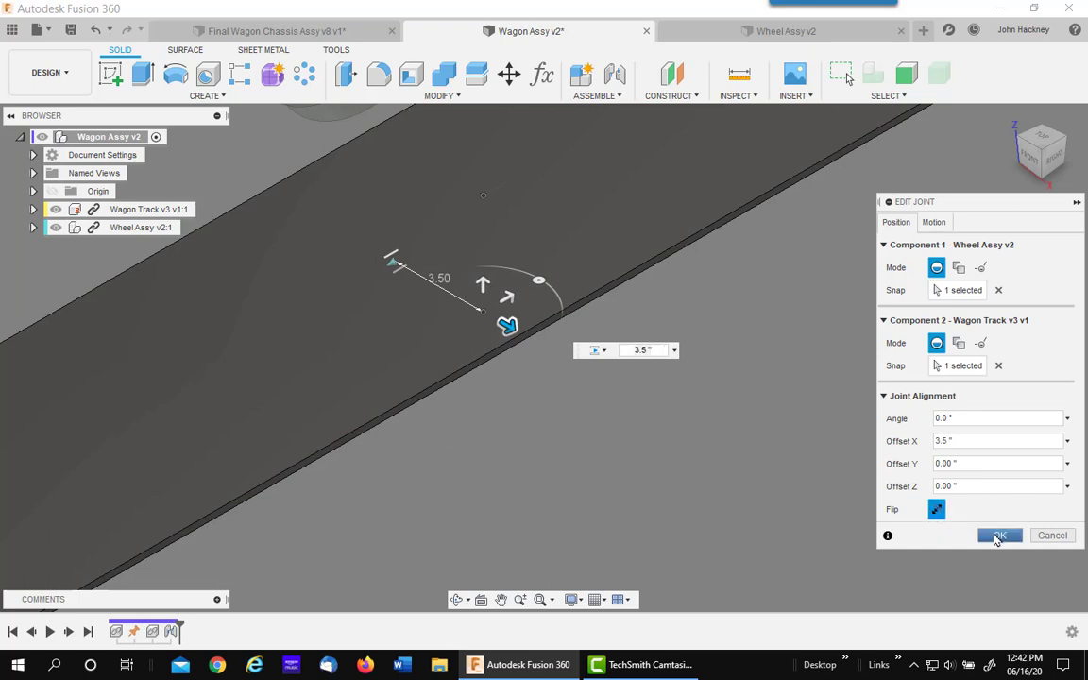
{"action": "left_click", "coordinate": [1000, 534]}
Move the wheel along the track and turn it about its axis to test the joints
{"action": "middle_click_drag", "start_coordinate": [699, 360], "coordinate": [779, 445]}
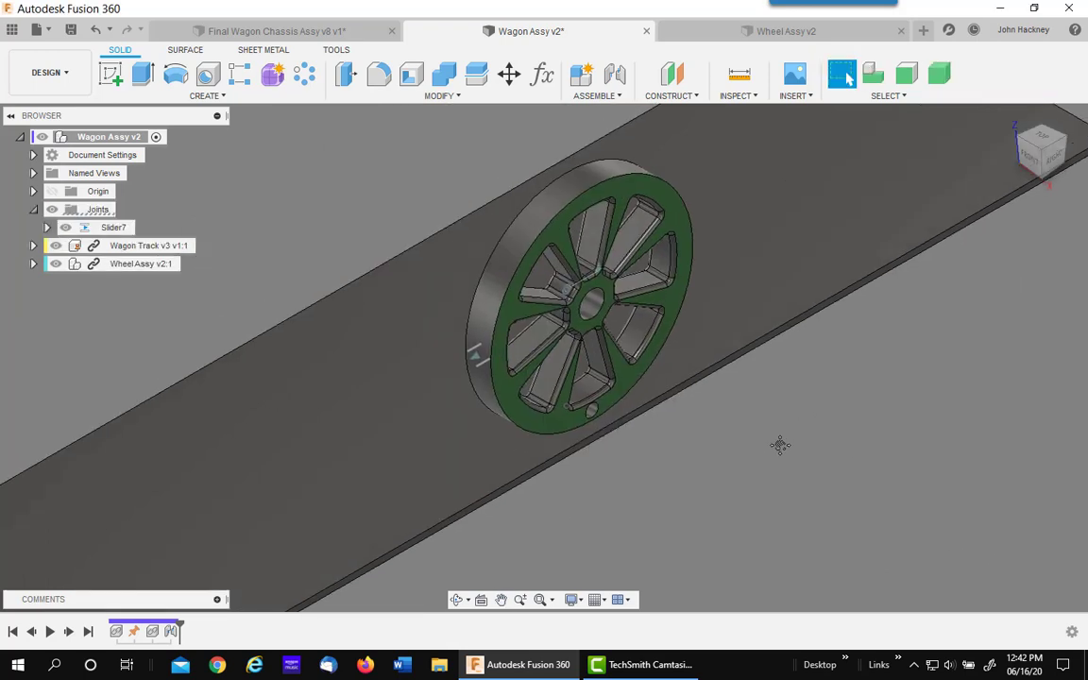
{"action": "key", "text": "Escape"}
{"action": "scroll", "coordinate": [314, 175], "scroll_direction": "down", "scroll_amount": 2}
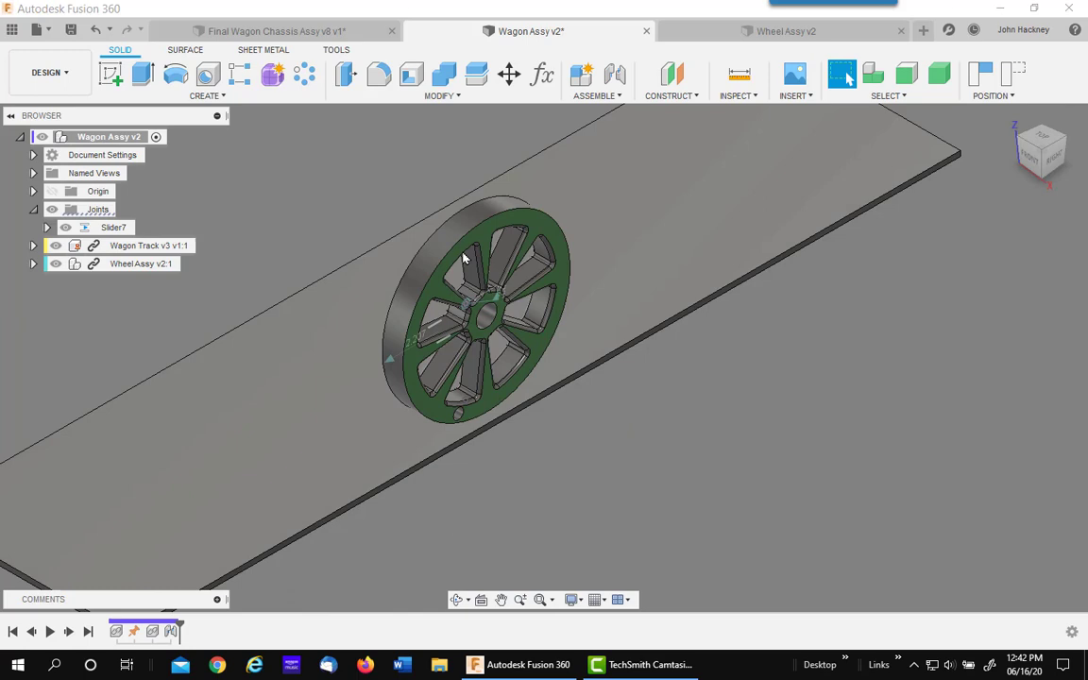
{"action": "left_click_drag", "start_coordinate": [445, 263], "coordinate": [487, 291]}
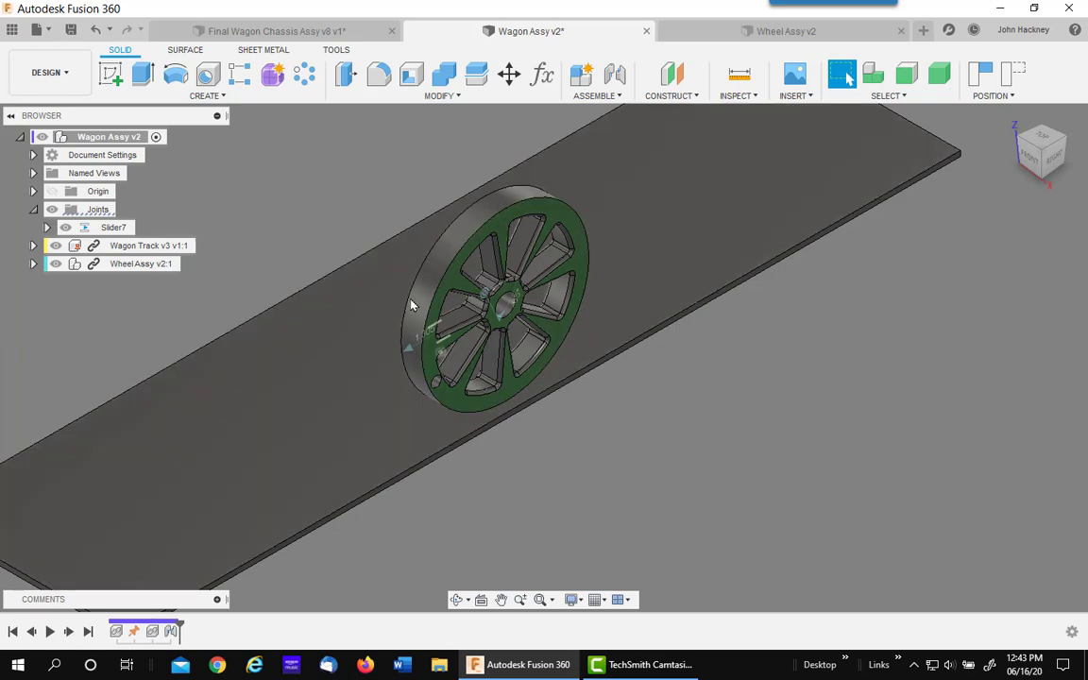
Measure the circumference of the wheel's outer front edge
{"action": "left_click", "coordinate": [741, 77]}
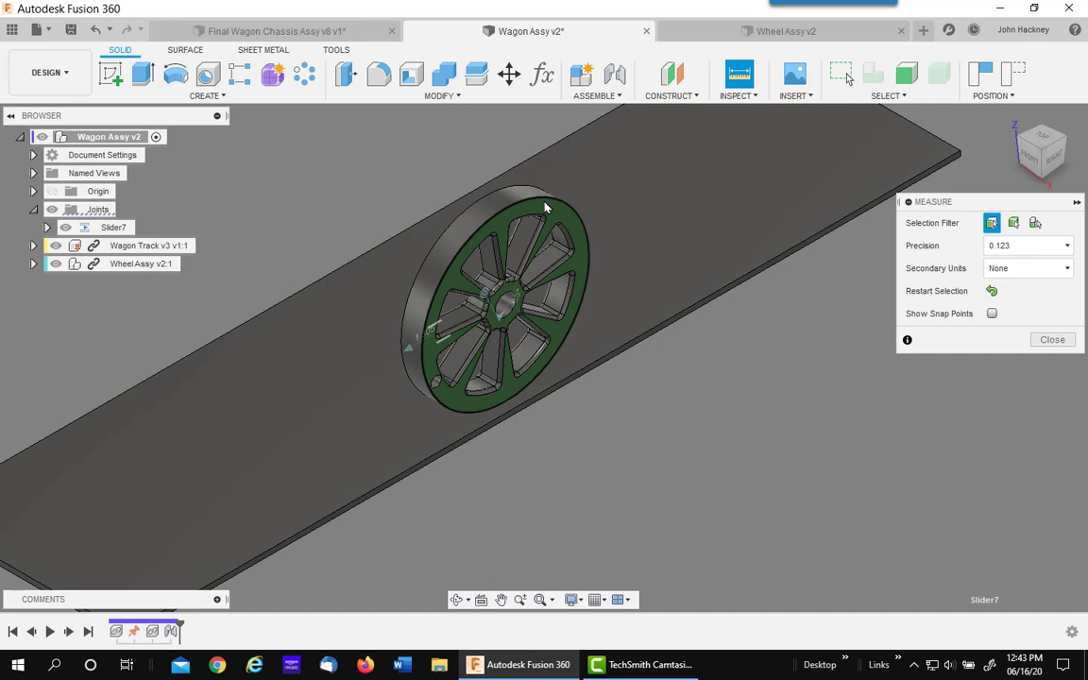
{"action": "left_click", "coordinate": [545, 207]}
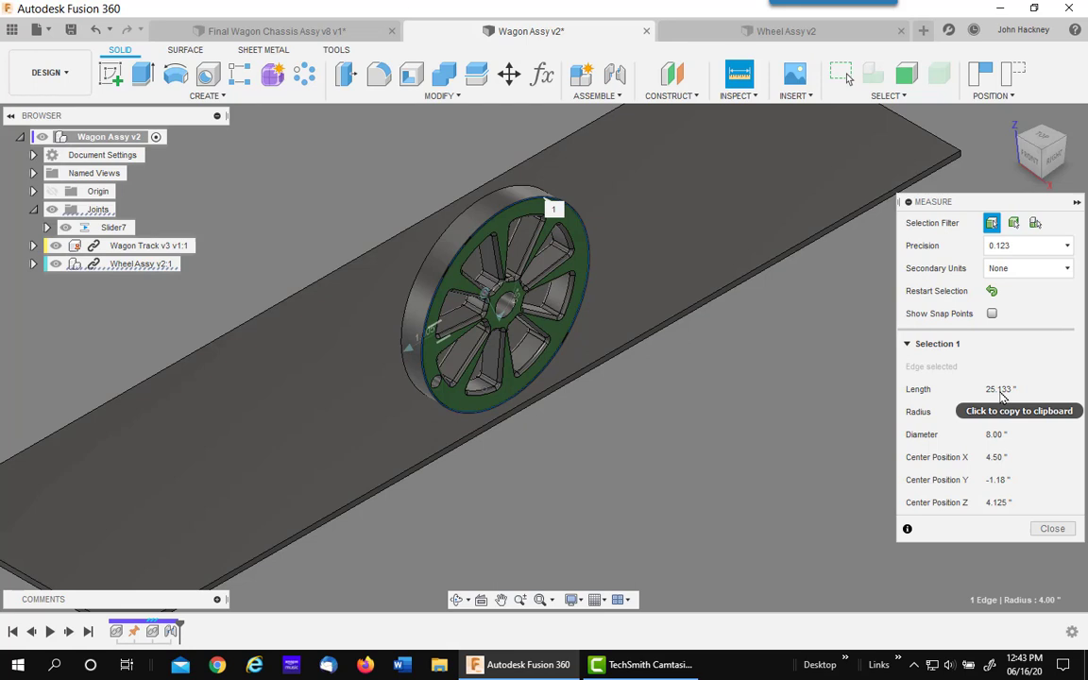
{"action": "left_click", "coordinate": [744, 300]}
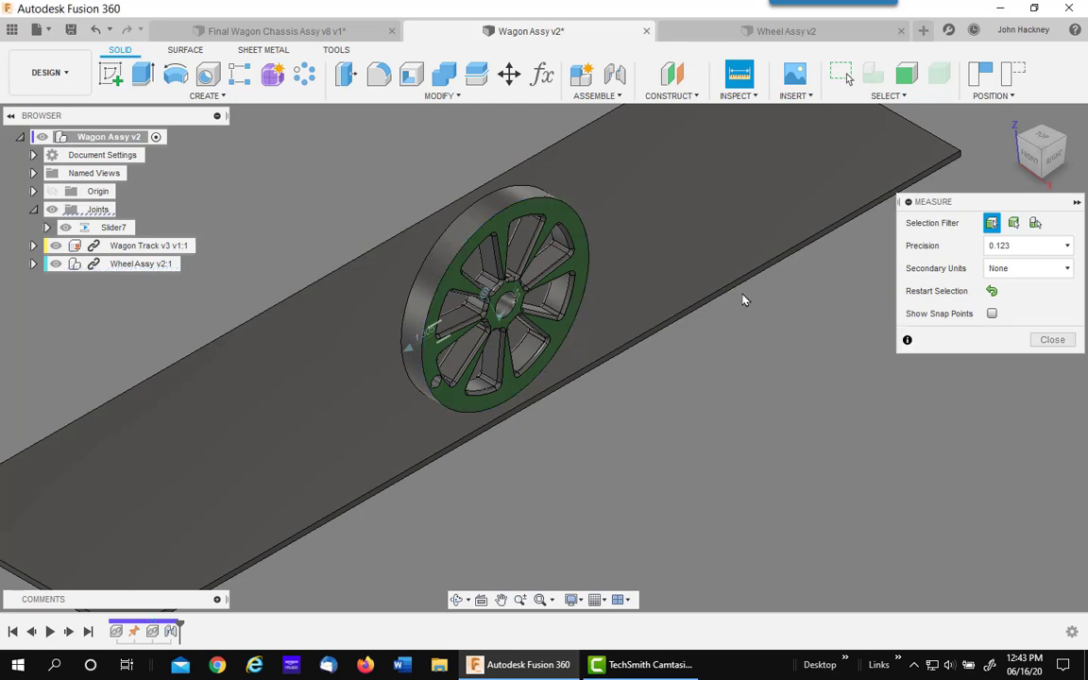
Capture the wheel's position and motion-link Slider7 to the wheel's Rev1 joint, using a distance of 25.133 in per 360° turn
{"action": "left_click", "coordinate": [595, 95]}
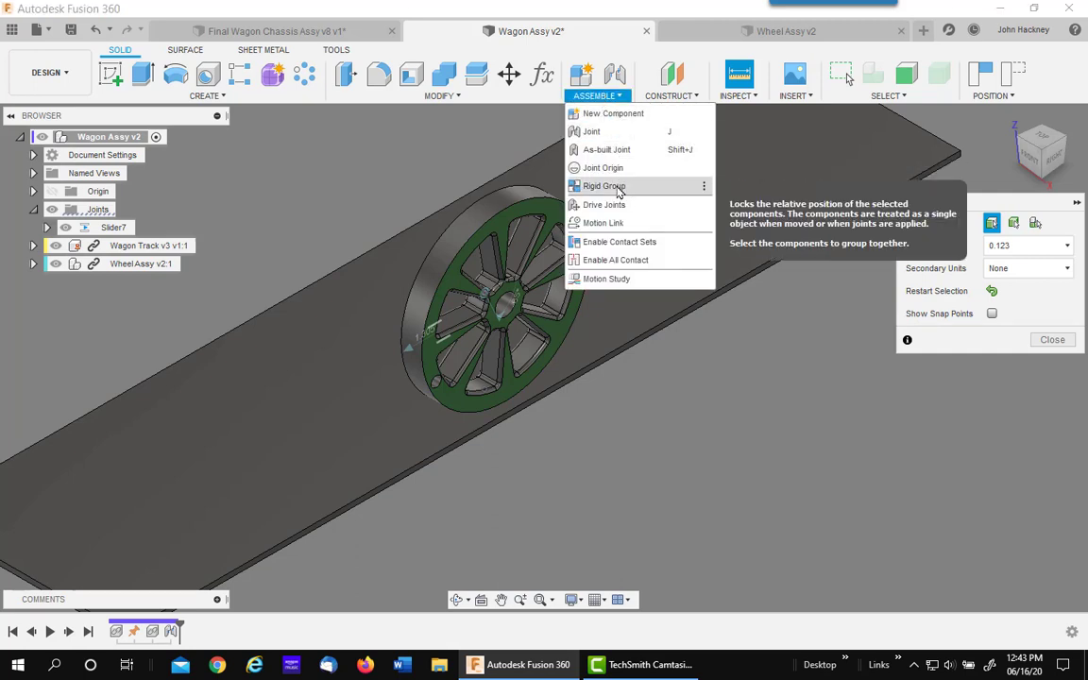
{"action": "left_click", "coordinate": [612, 223]}
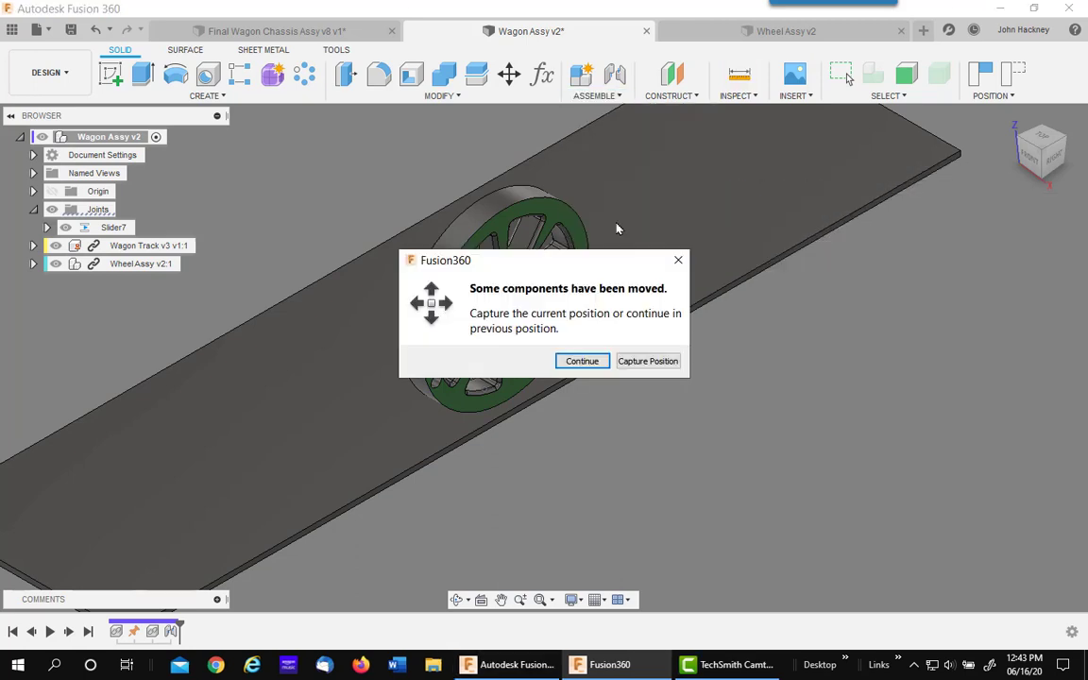
{"action": "left_click", "coordinate": [632, 362]}
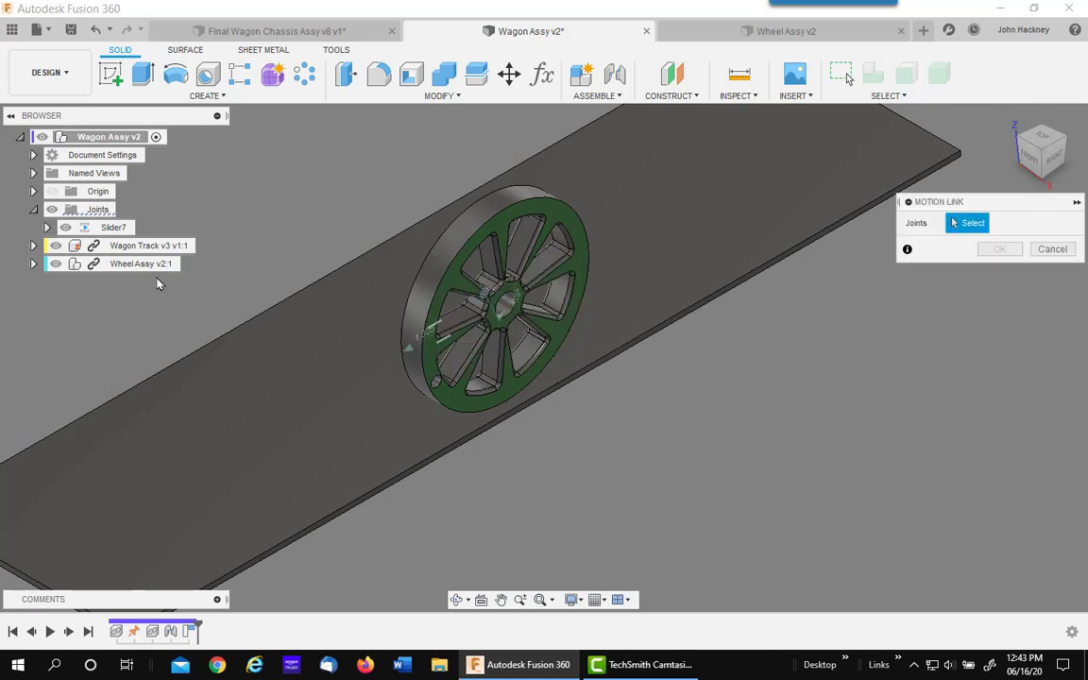
{"action": "left_click", "coordinate": [32, 264]}
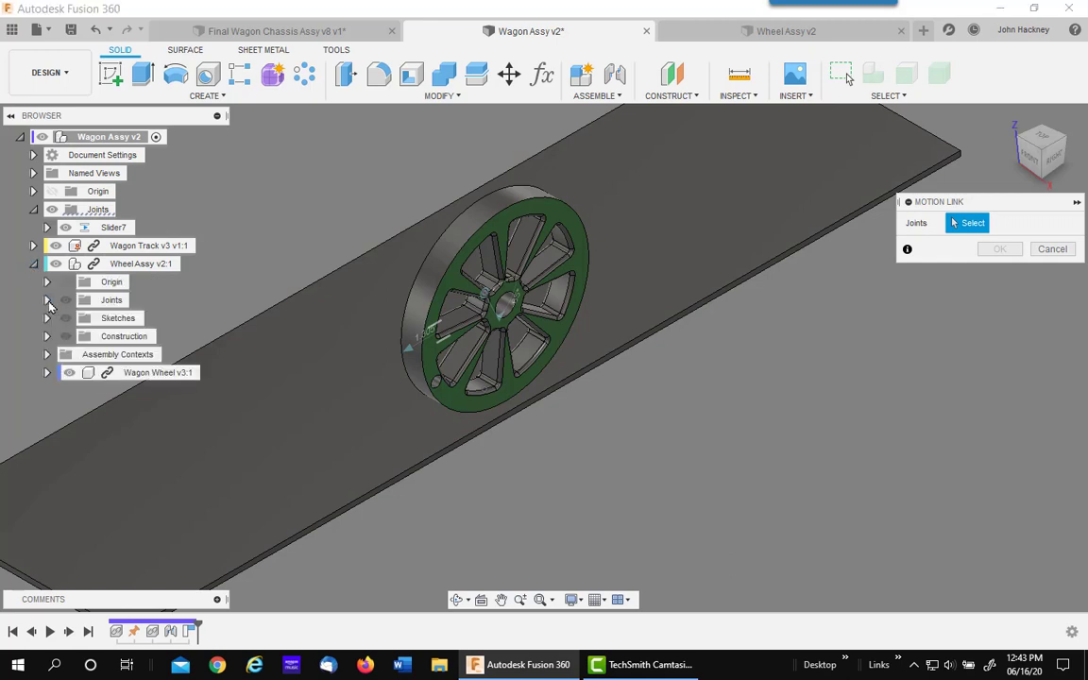
{"action": "left_click", "coordinate": [47, 301]}
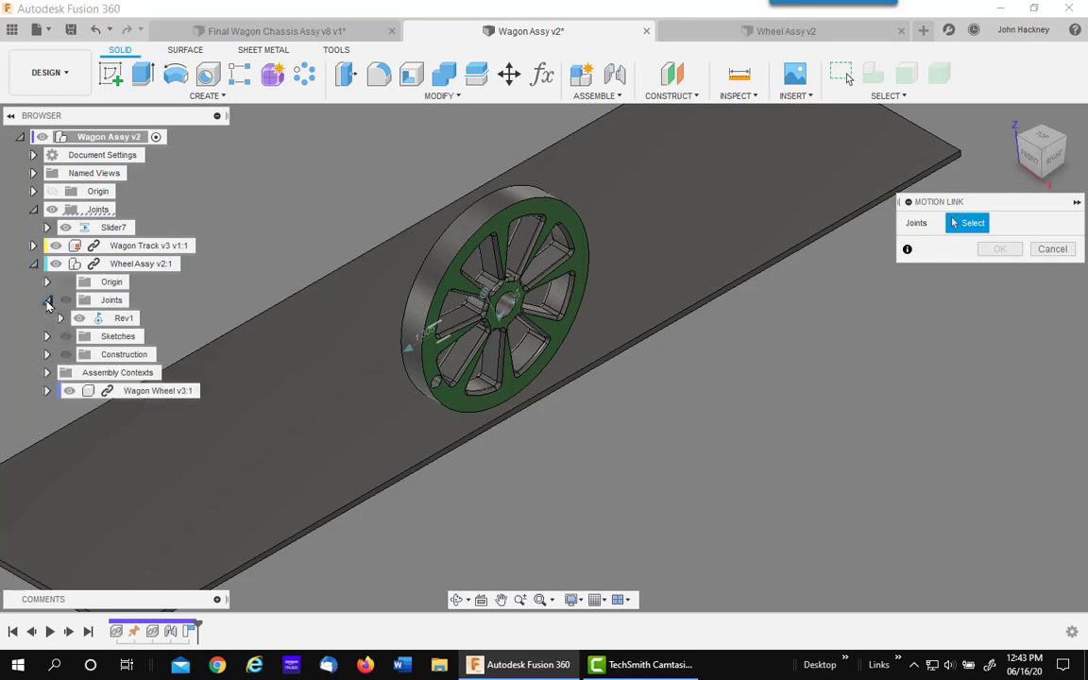
{"action": "left_click", "coordinate": [113, 227]}
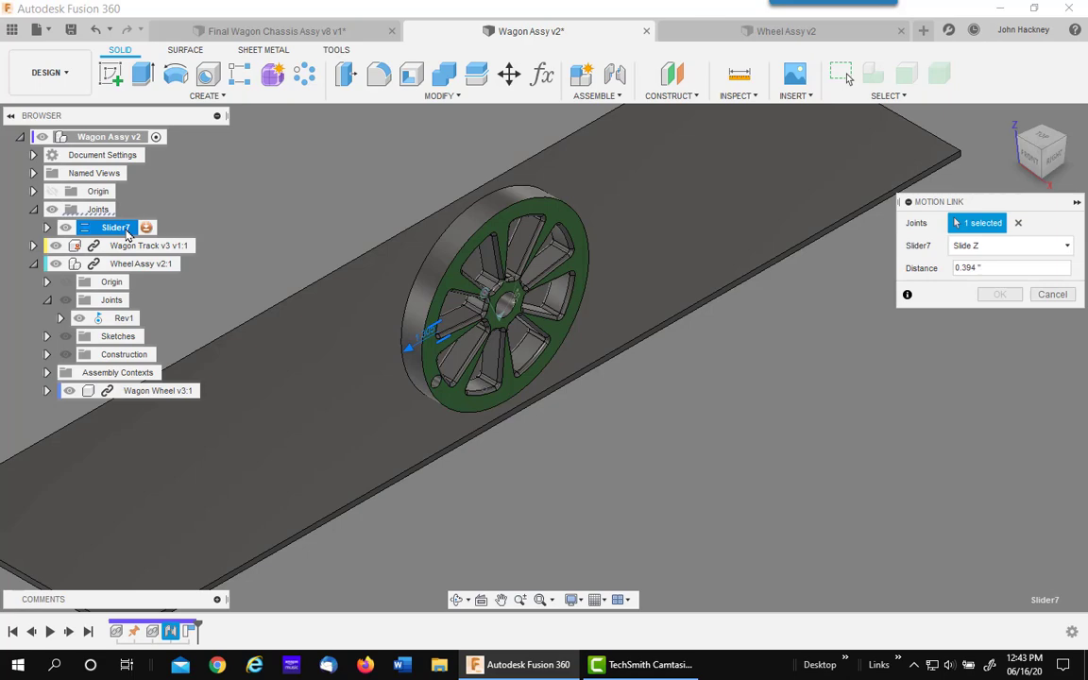
{"action": "left_click", "coordinate": [122, 318]}
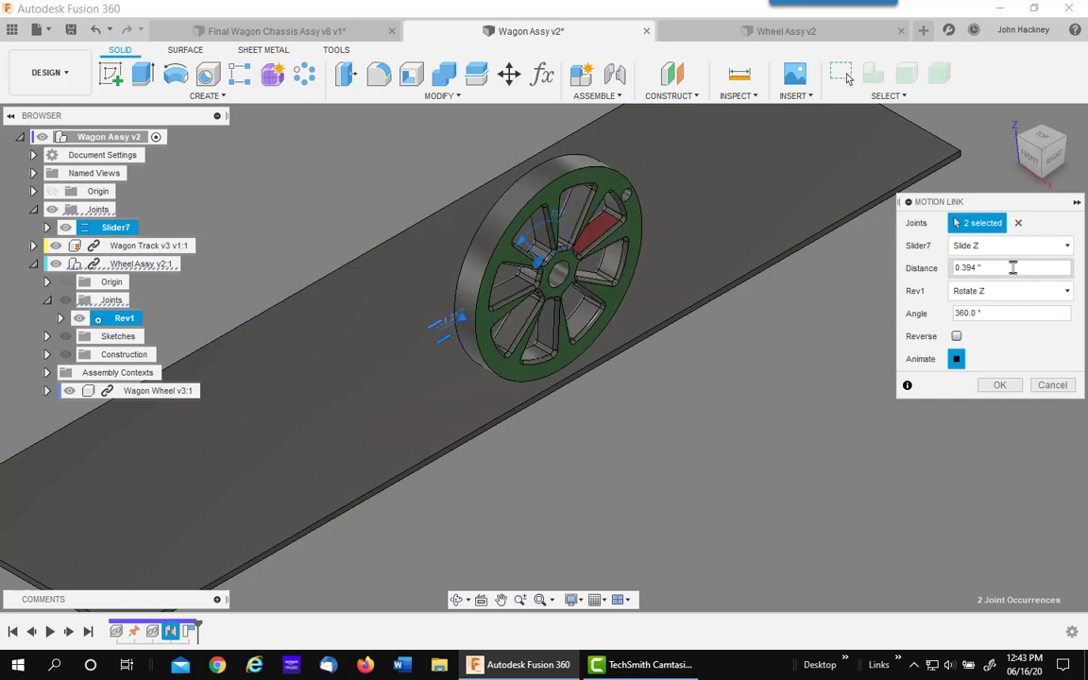
{"action": "left_click_drag", "start_coordinate": [1007, 270], "coordinate": [921, 272]}
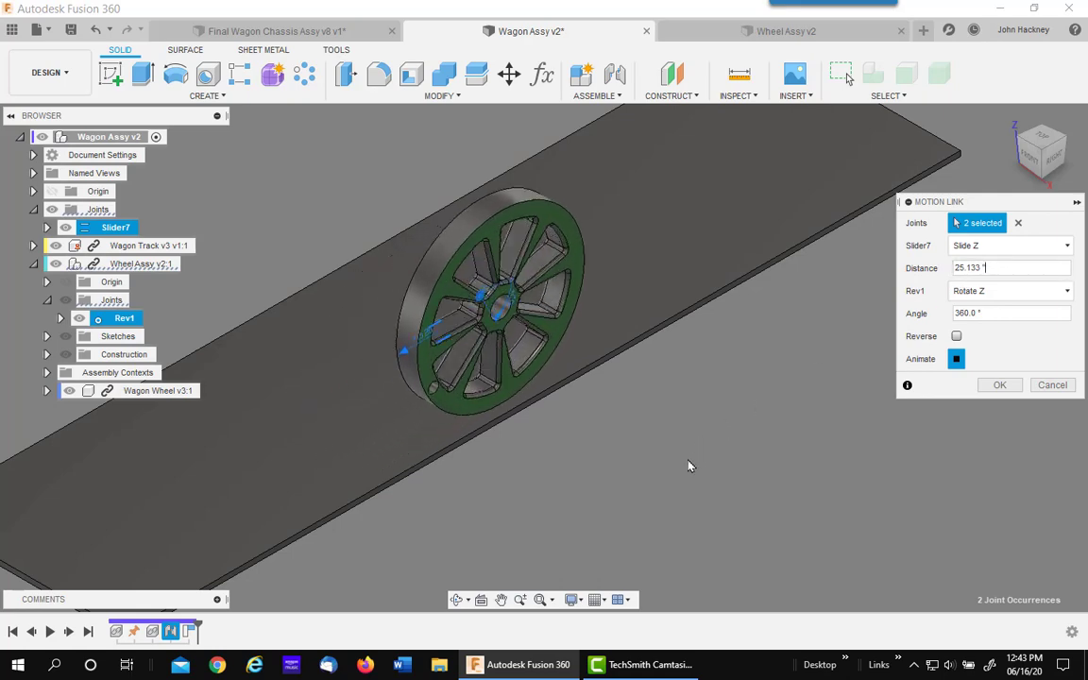
{"action": "left_click", "coordinate": [1001, 385]}
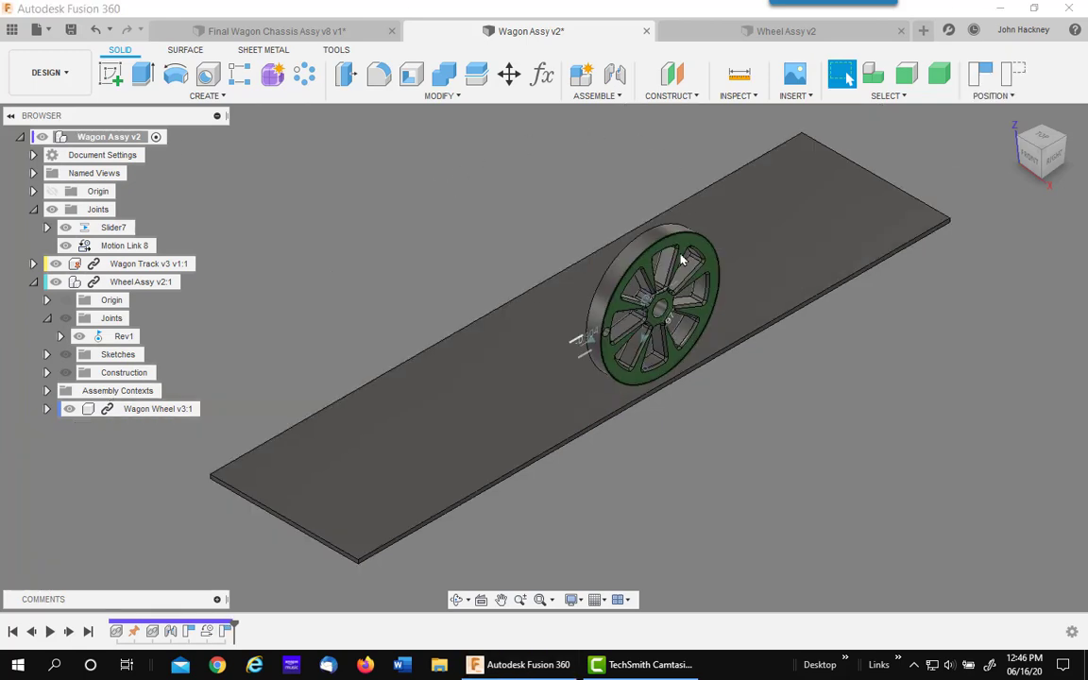
Roll the linked wheel back and forth along the track, also in side view, to test the motion link
{"action": "left_click_drag", "start_coordinate": [685, 257], "coordinate": [737, 304]}
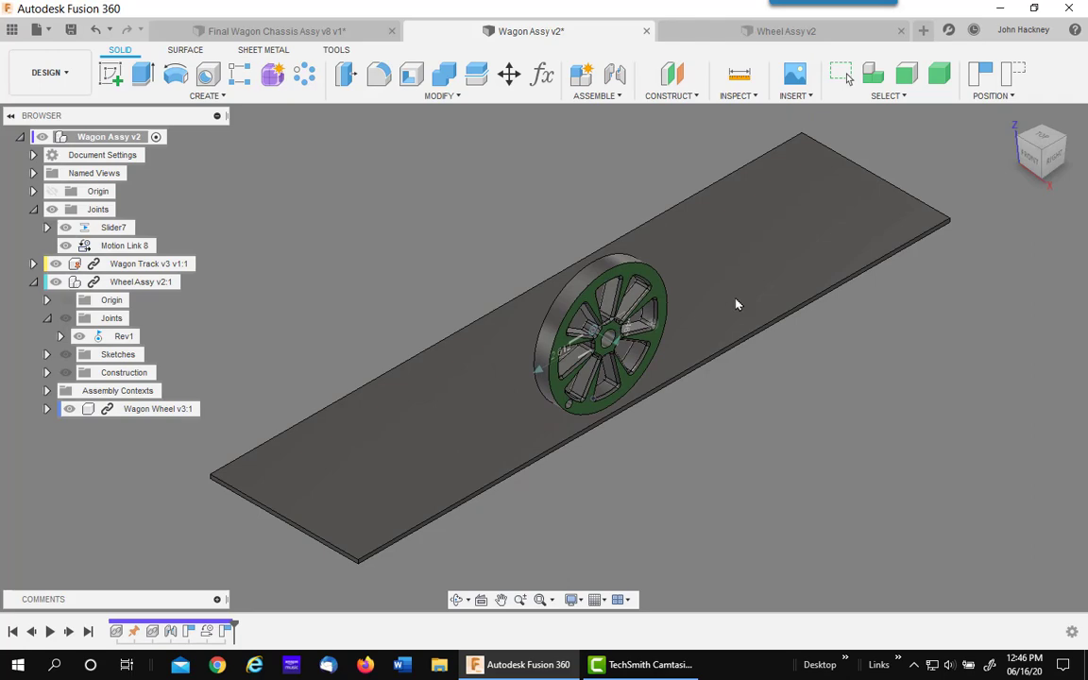
{"action": "left_click", "coordinate": [1055, 160]}
{"action": "left_click_drag", "start_coordinate": [558, 322], "coordinate": [703, 307]}
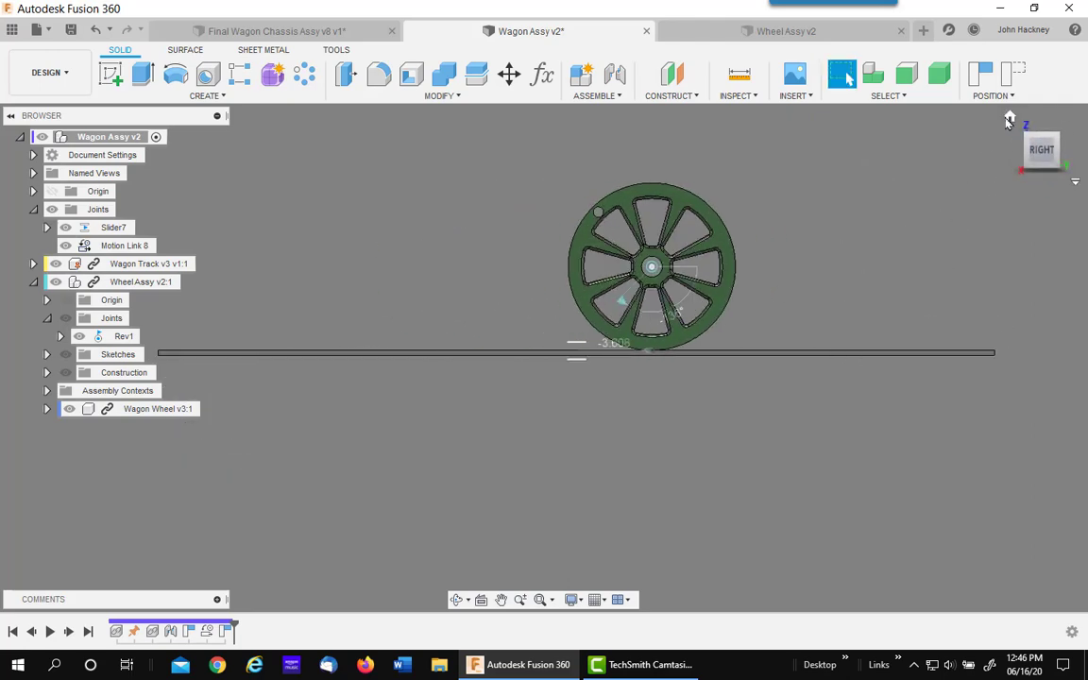
{"action": "left_click", "coordinate": [1011, 120]}
{"action": "left_click_drag", "start_coordinate": [626, 345], "coordinate": [543, 419]}
{"action": "middle_click_drag", "start_coordinate": [543, 418], "coordinate": [552, 228], "text": "shift"}
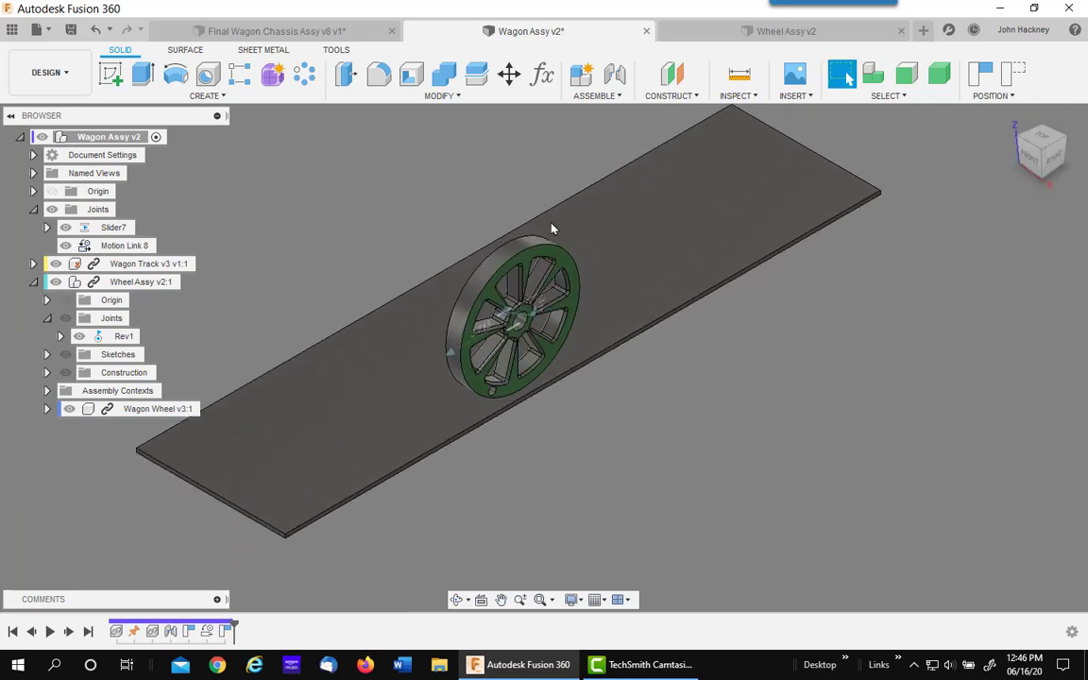
{"action": "left_click_drag", "start_coordinate": [517, 276], "coordinate": [770, 182]}
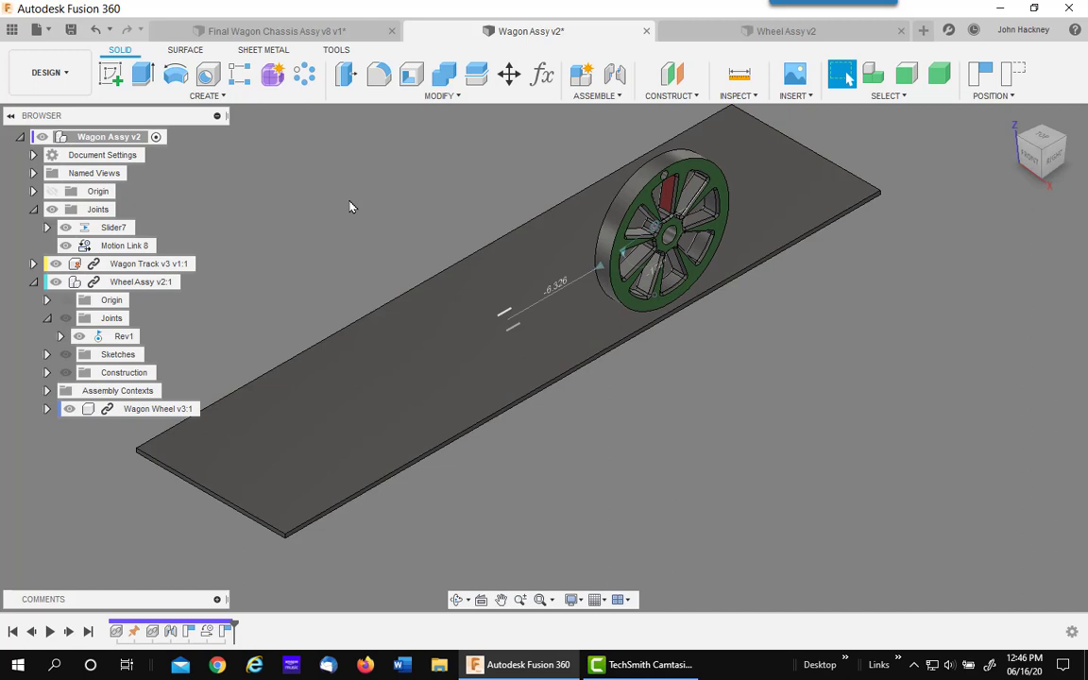
Insert a second Wheel Assy from the Wagon Chassis Assy project and place it above the track
{"action": "left_click", "coordinate": [11, 30]}
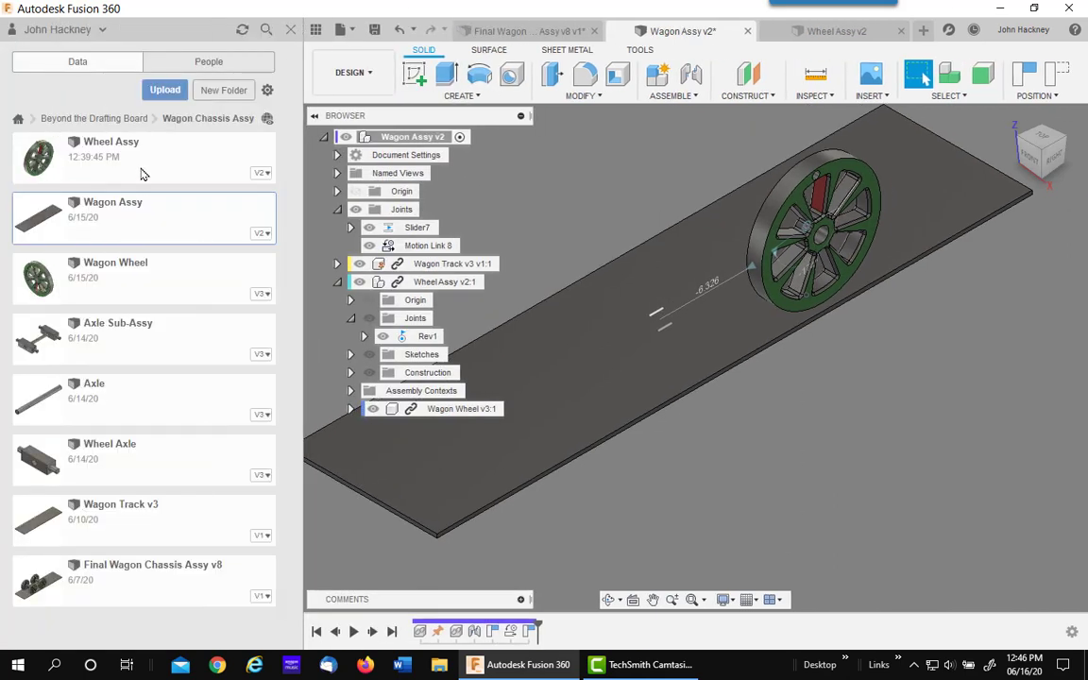
{"action": "left_click_drag", "start_coordinate": [142, 174], "coordinate": [489, 140]}
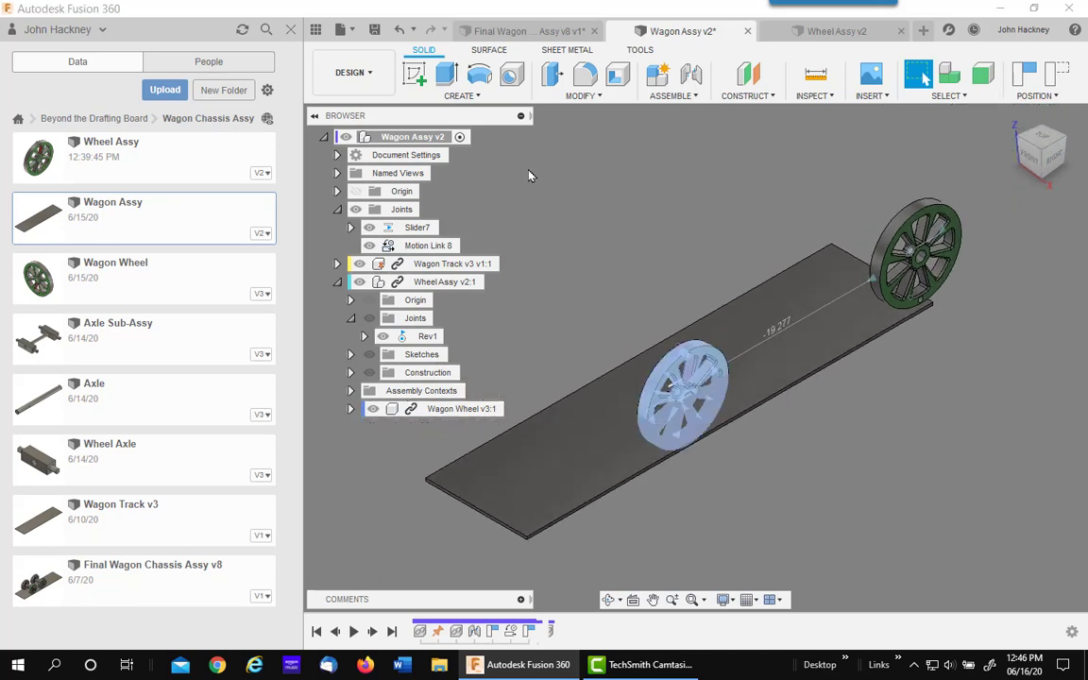
{"action": "left_click_drag", "start_coordinate": [682, 387], "coordinate": [651, 228]}
{"action": "left_click", "coordinate": [999, 475]}
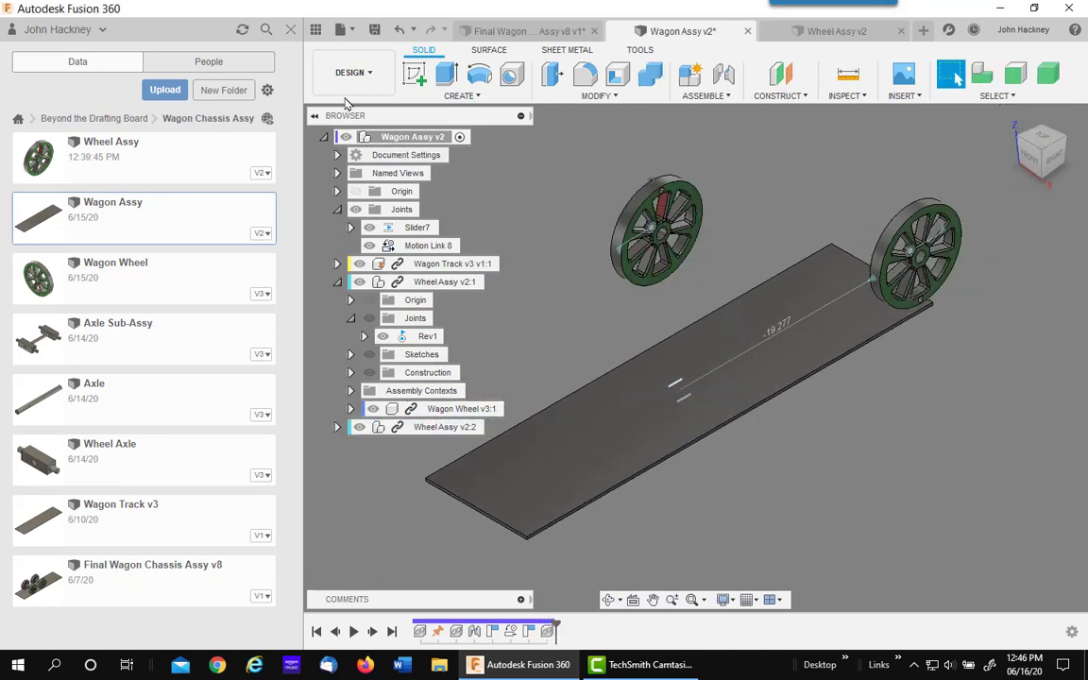
{"action": "left_click", "coordinate": [291, 30]}
Create a slider joint from the second wheel's top rim point to the centre of the track's top face, with a 3.5 in X offset
{"action": "scroll", "coordinate": [406, 217], "scroll_direction": "up", "scroll_amount": 5}
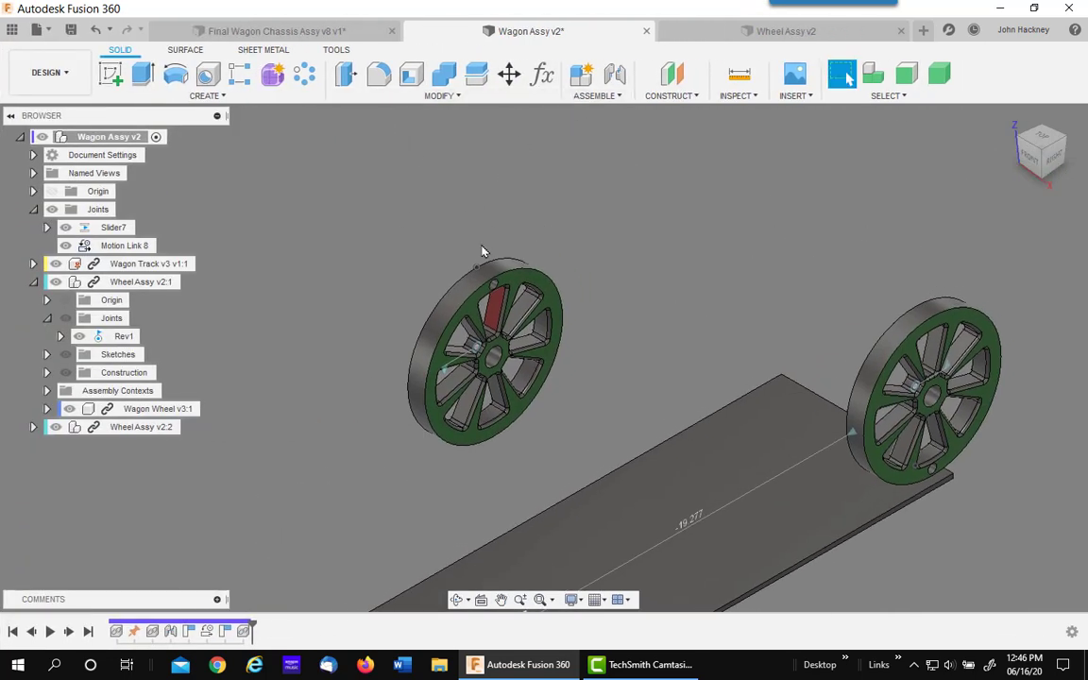
{"action": "left_click", "coordinate": [614, 75]}
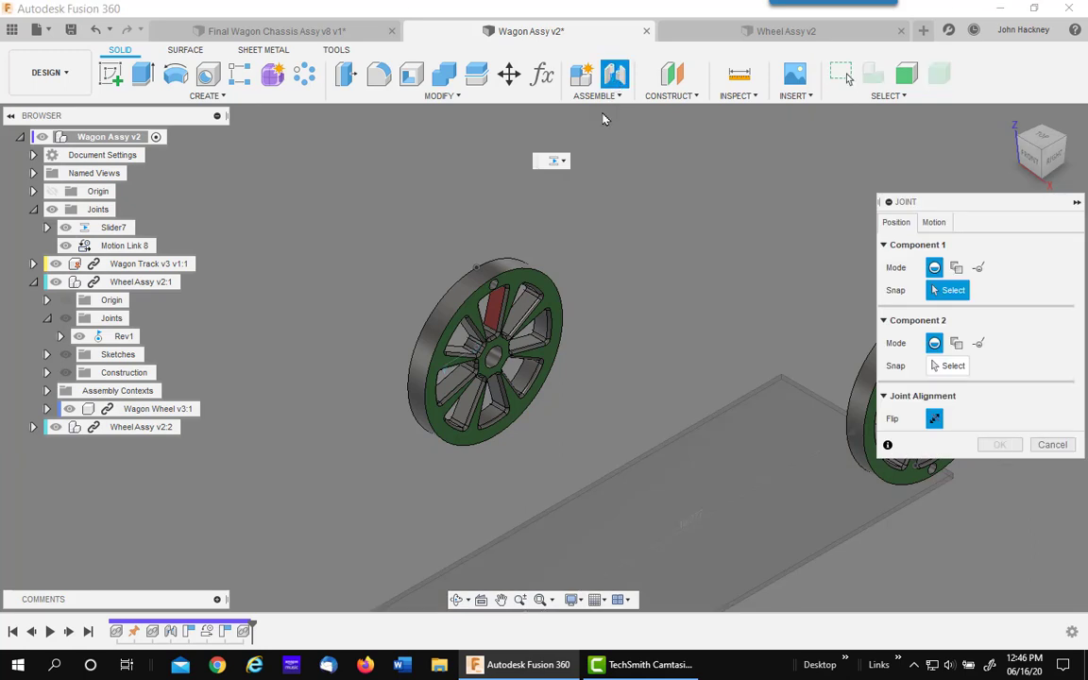
{"action": "left_click", "coordinate": [476, 266]}
{"action": "scroll", "coordinate": [608, 357], "scroll_direction": "up", "scroll_amount": 3}
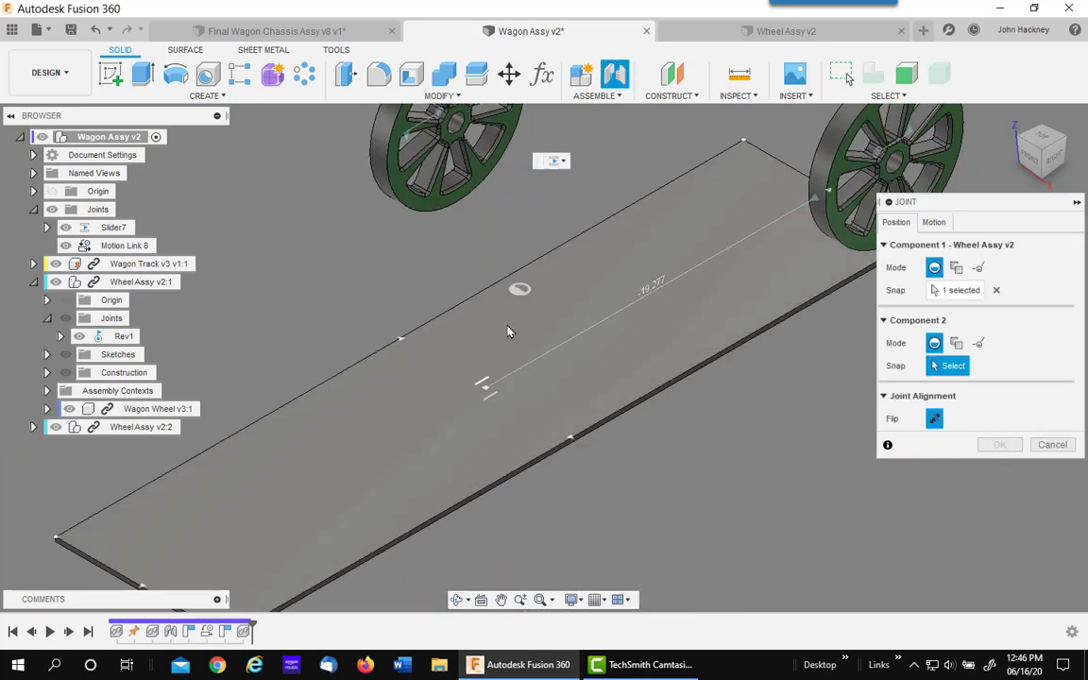
{"action": "left_click", "coordinate": [484, 389]}
{"action": "left_click_drag", "start_coordinate": [486, 389], "coordinate": [563, 432]}
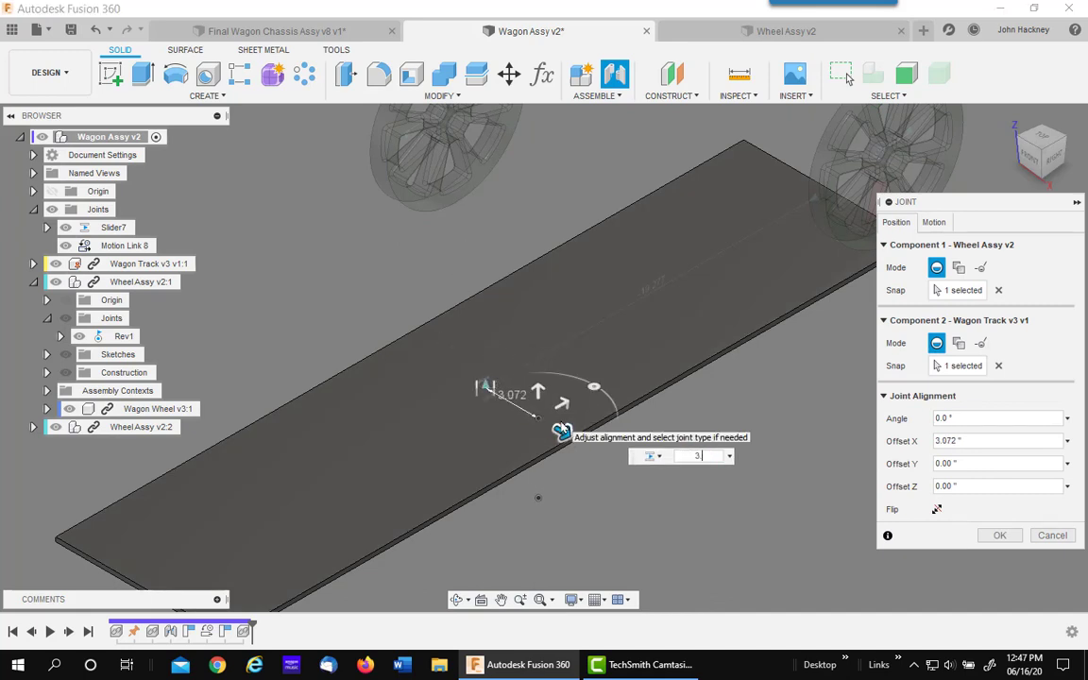
{"action": "type", "text": "3.5"}
{"action": "key", "text": "Return"}
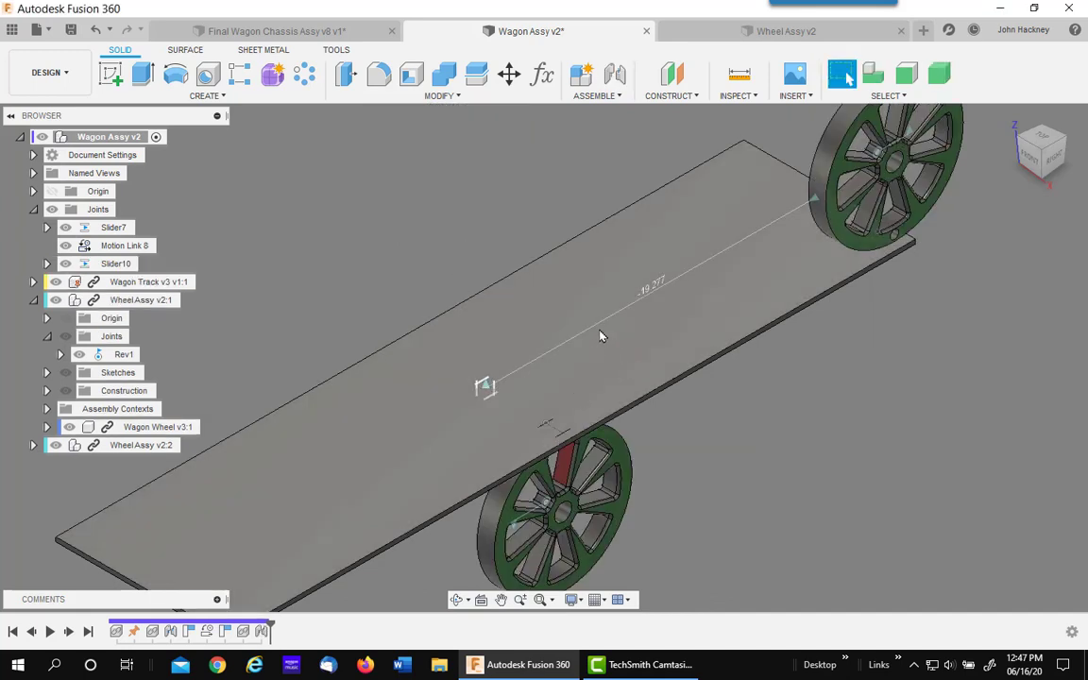
Edit the Slider10 joint, flipping its alignment and setting a Custom slide direction along the track's long front edge, and slide the wheel along it
{"action": "right_click", "coordinate": [112, 270]}
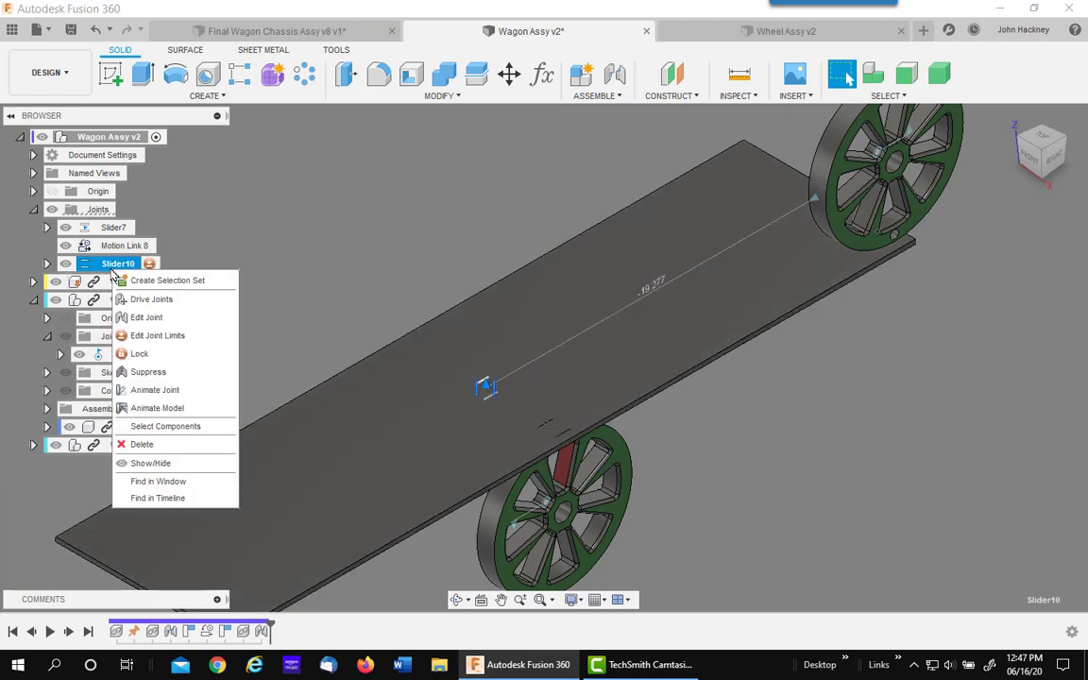
{"action": "left_click", "coordinate": [151, 317]}
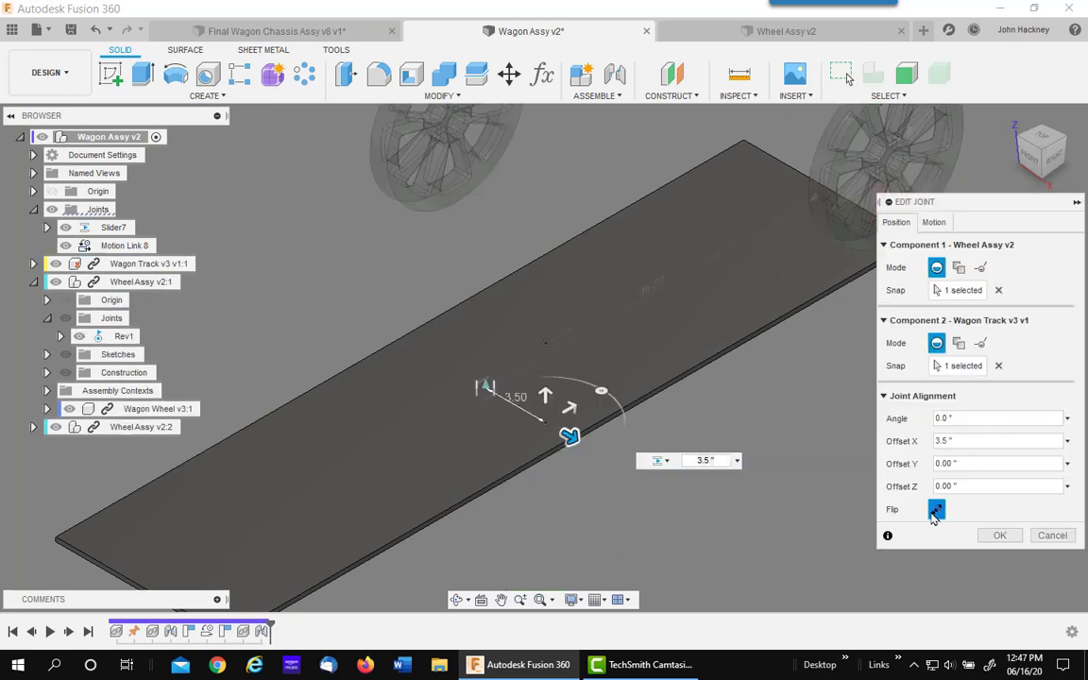
{"action": "left_click", "coordinate": [935, 223]}
{"action": "left_click", "coordinate": [983, 268]}
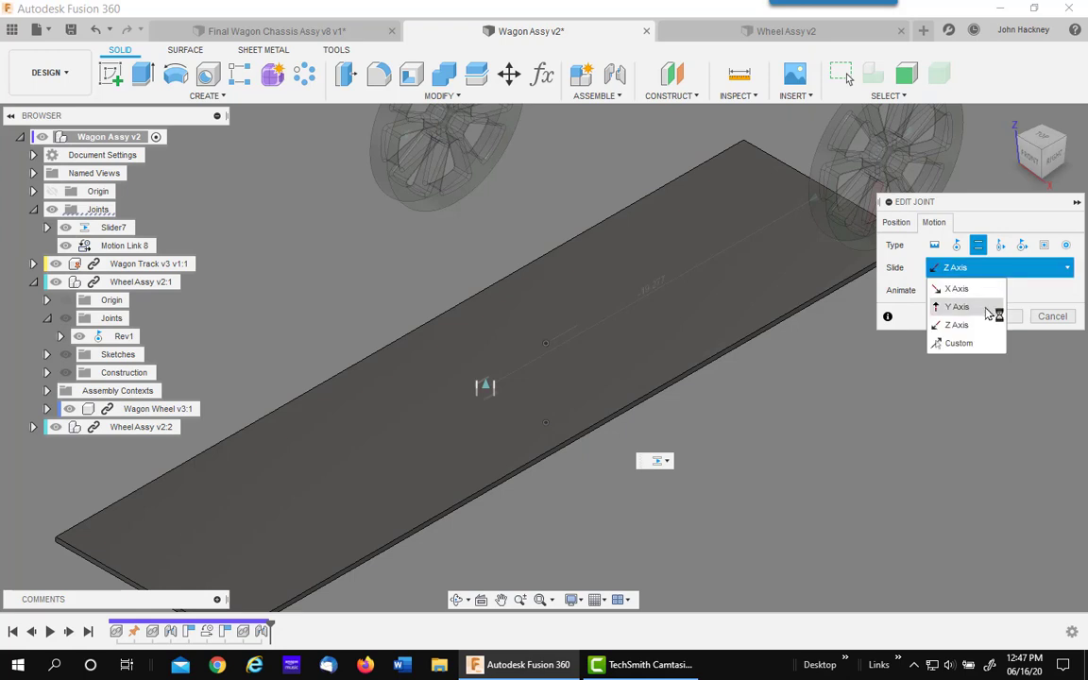
{"action": "left_click", "coordinate": [957, 343]}
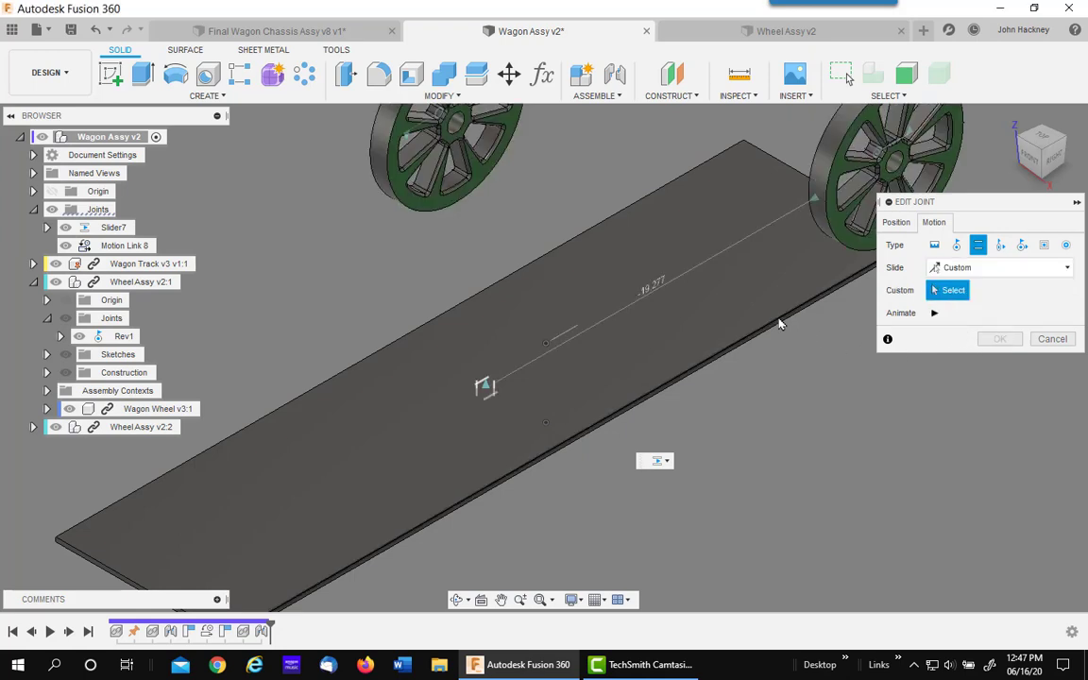
{"action": "left_click", "coordinate": [806, 338]}
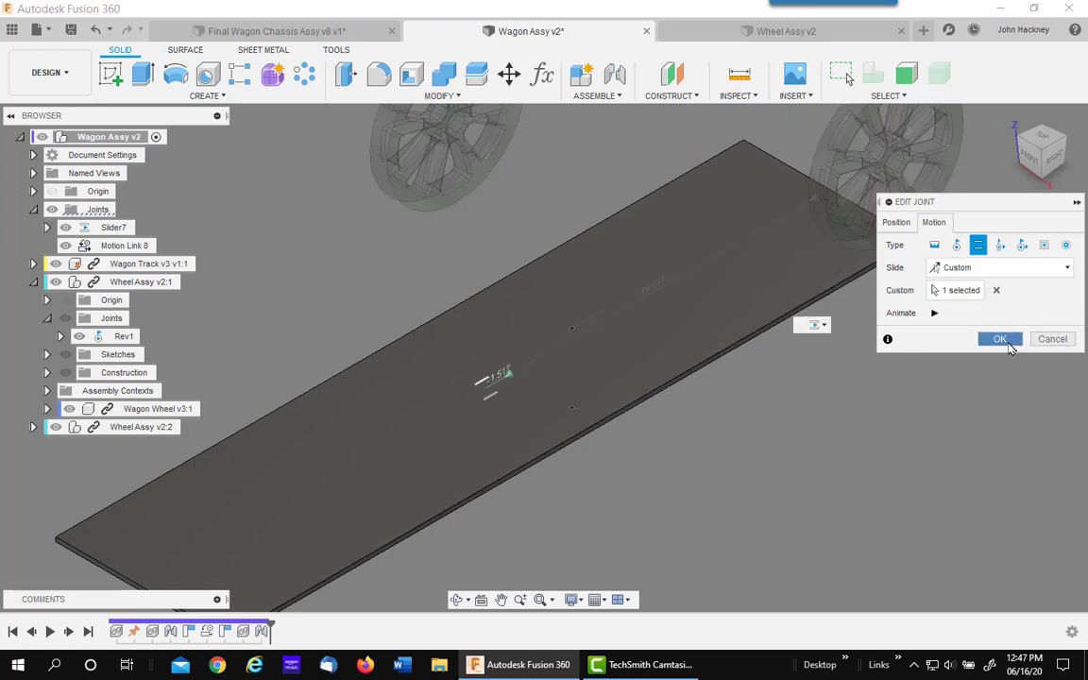
{"action": "left_click", "coordinate": [999, 339]}
{"action": "left_click_drag", "start_coordinate": [599, 310], "coordinate": [467, 416]}
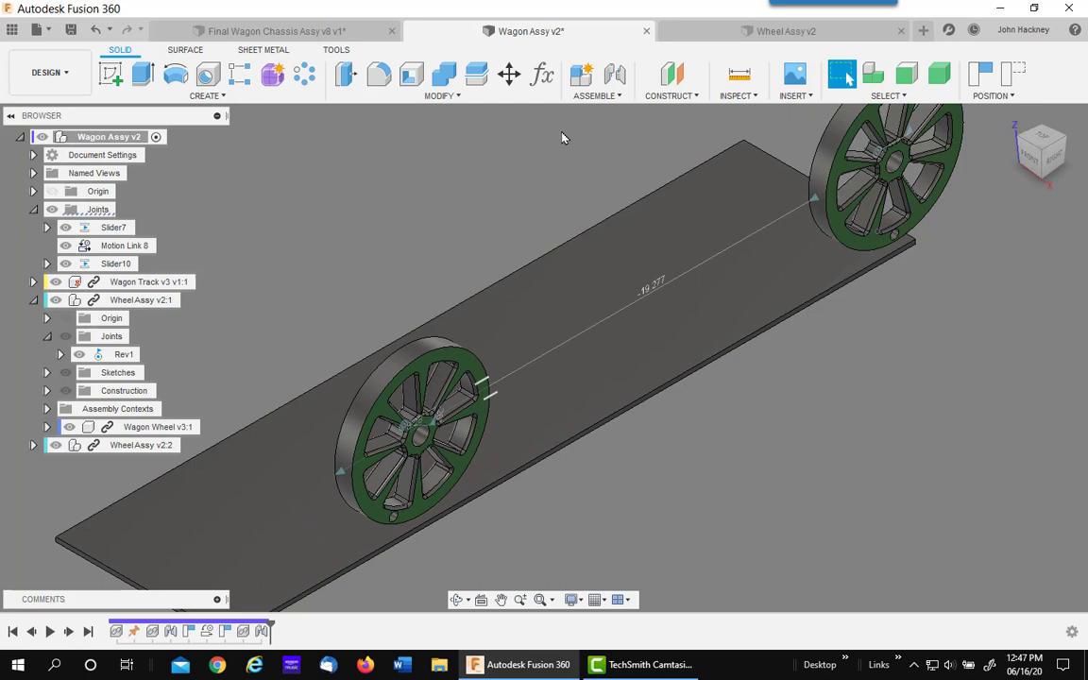
Start a motion link, capturing the moved component position, and pick Slider10 and the Rev1 joint of Wheel Assy v2:2 as its joints
{"action": "left_click", "coordinate": [606, 96]}
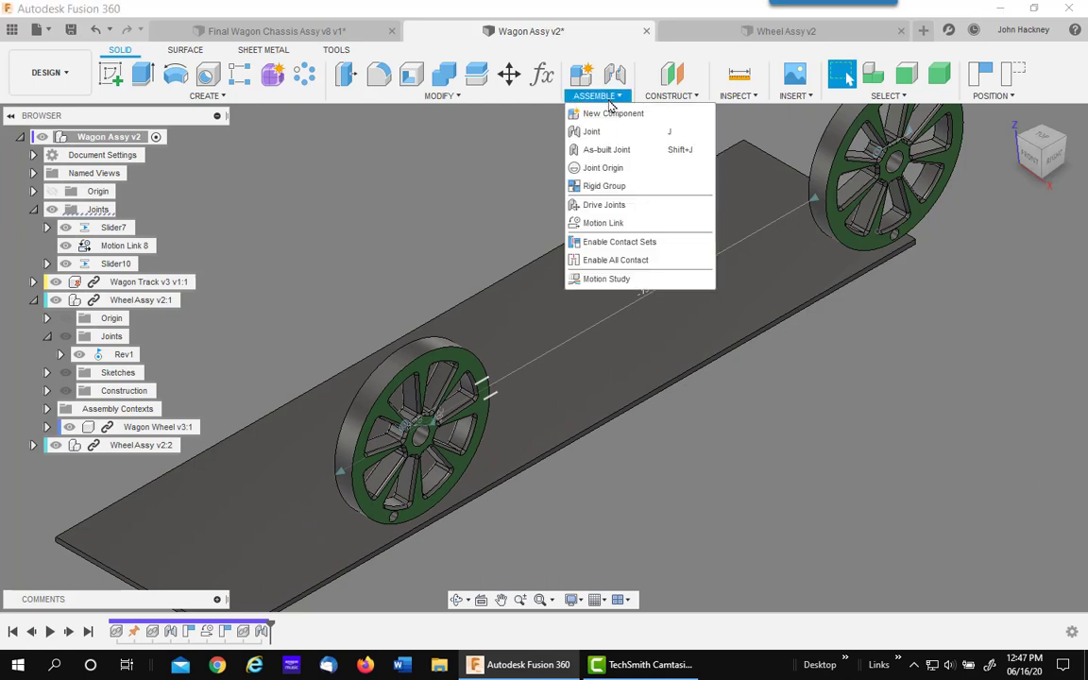
{"action": "left_click", "coordinate": [600, 225]}
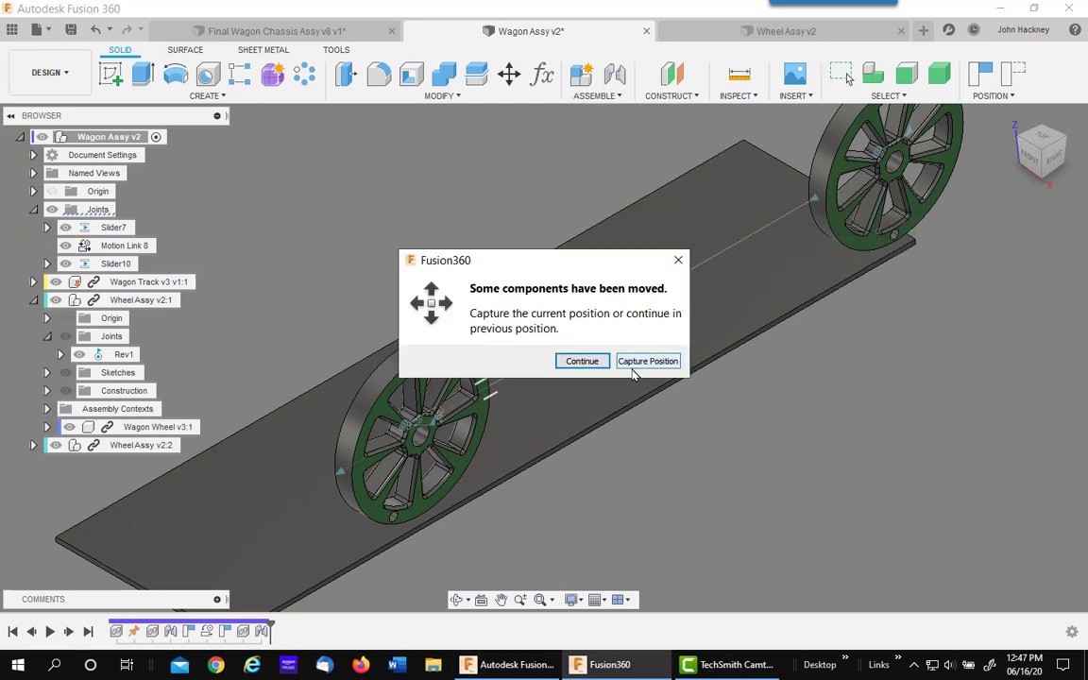
{"action": "left_click", "coordinate": [636, 363]}
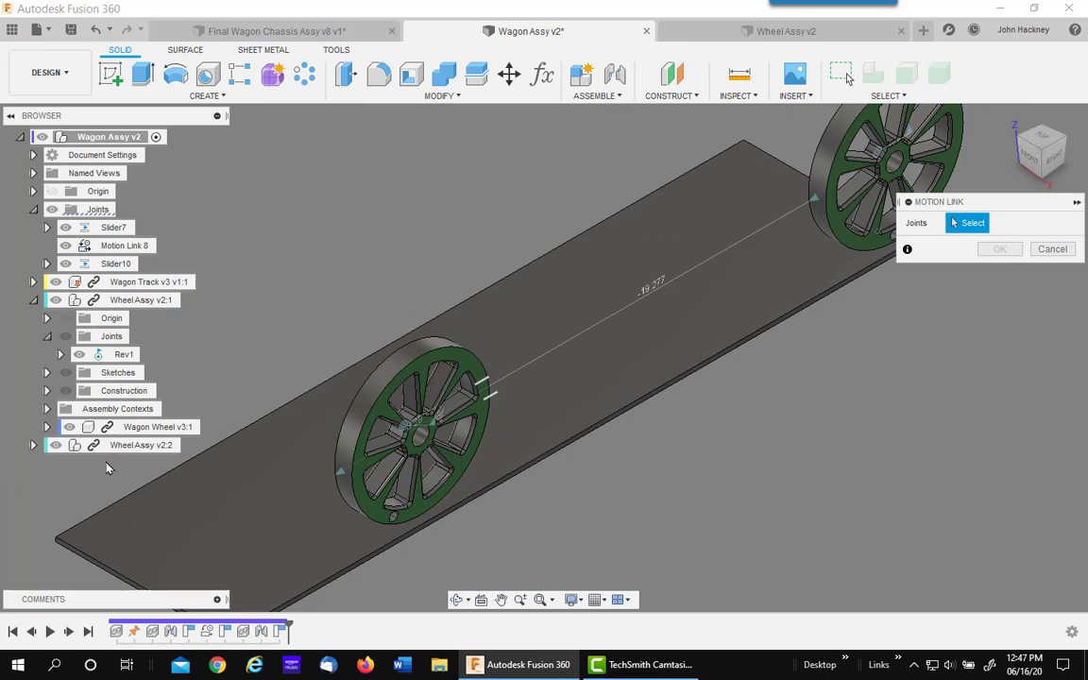
{"action": "left_click", "coordinate": [115, 263]}
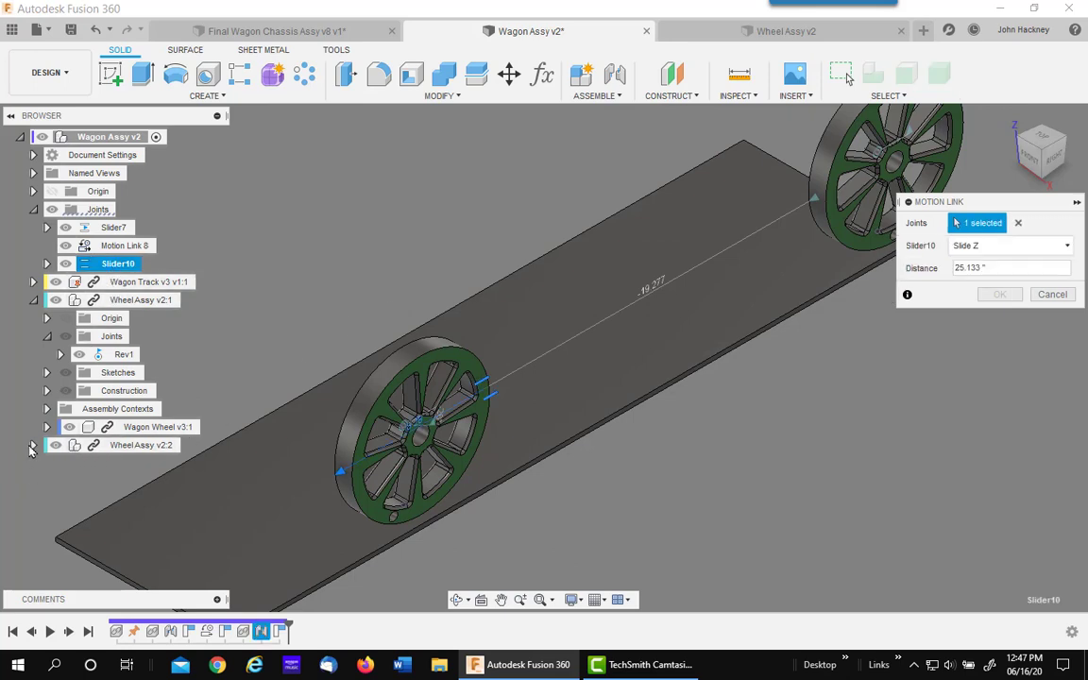
{"action": "left_click", "coordinate": [32, 447]}
{"action": "left_click", "coordinate": [47, 500]}
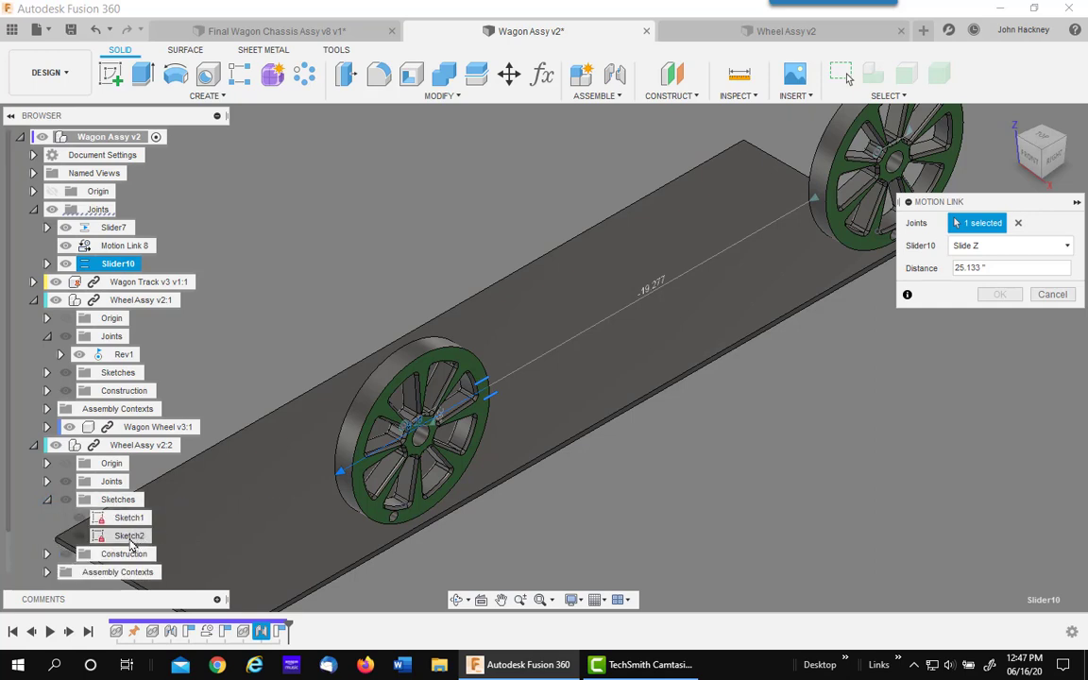
{"action": "left_click", "coordinate": [47, 481]}
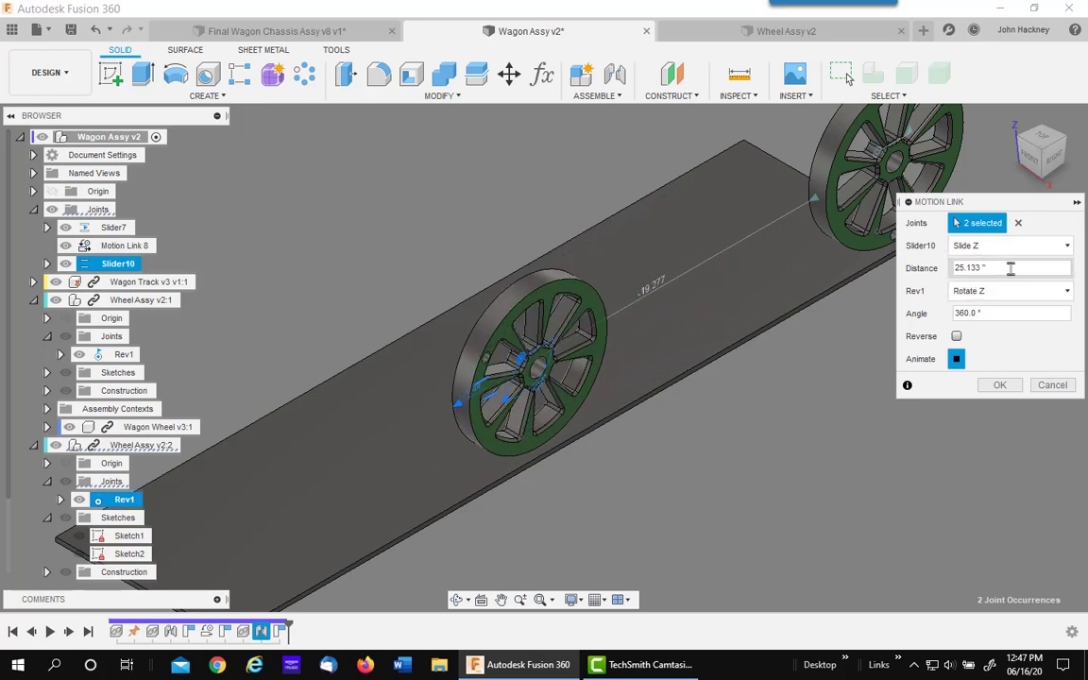
Create the motion link with a distance of 25.133 in per 360° rotation, and roll the two wheels closer together along the track
{"action": "left_click_drag", "start_coordinate": [1003, 267], "coordinate": [949, 267]}
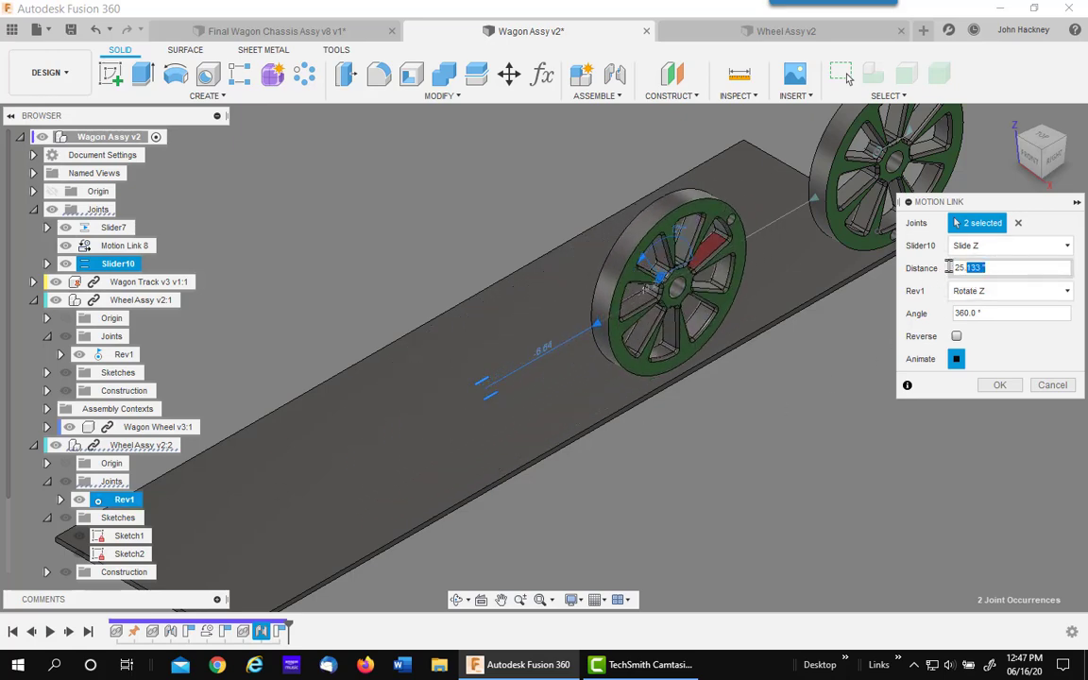
{"action": "double_click", "coordinate": [993, 267]}
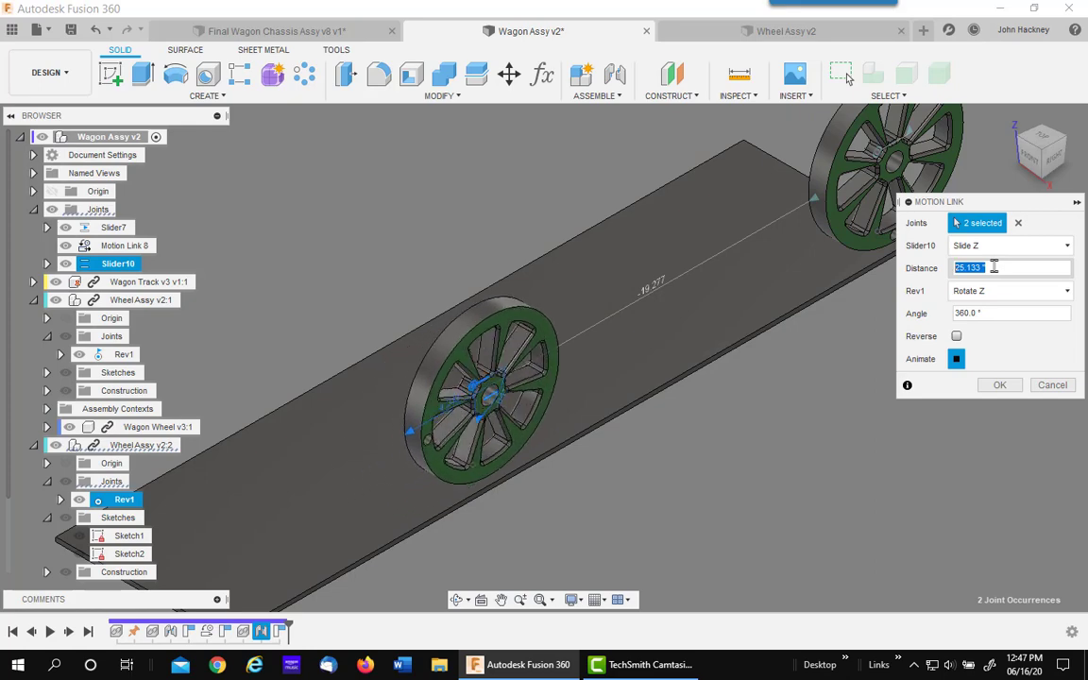
{"action": "left_click", "coordinate": [993, 267]}
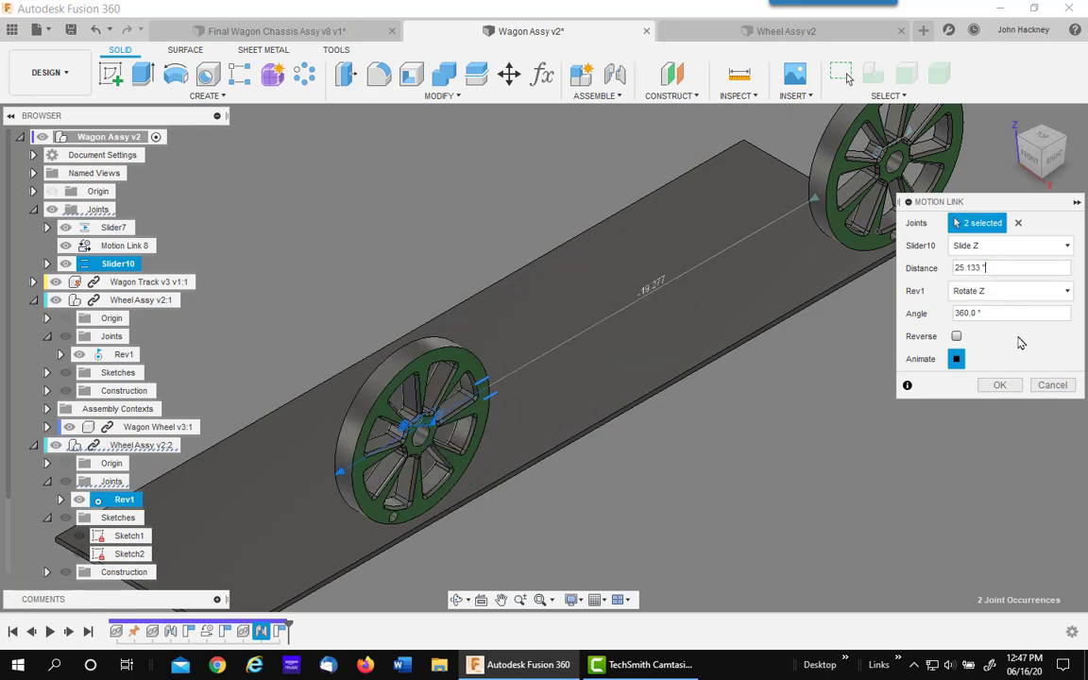
{"action": "left_click", "coordinate": [1004, 387]}
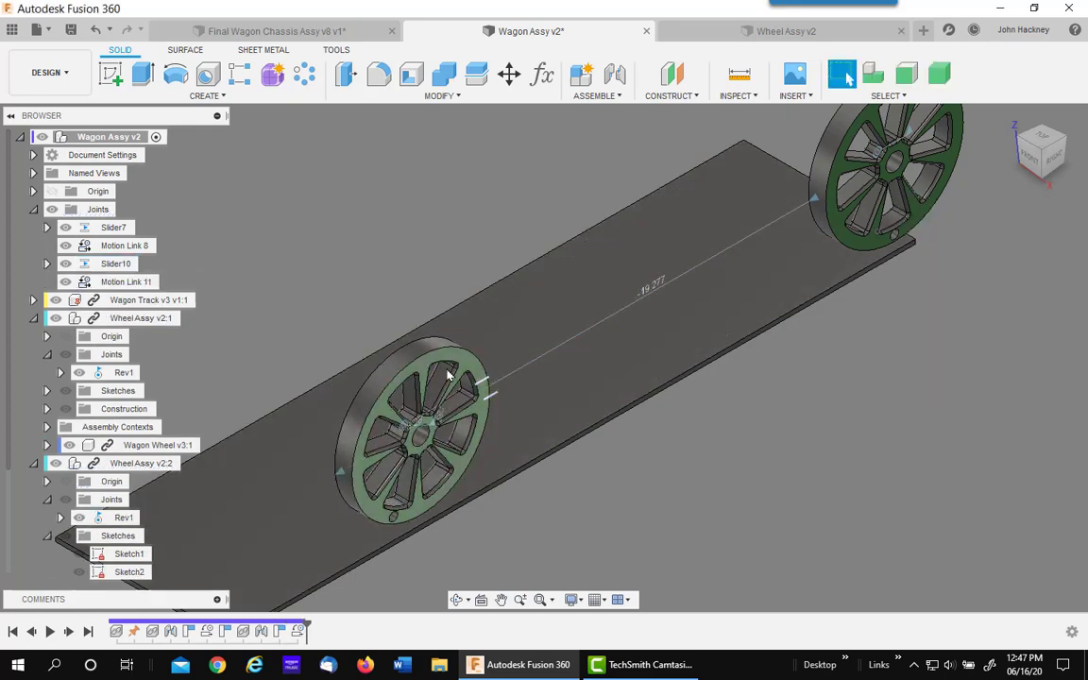
{"action": "left_click_drag", "start_coordinate": [449, 375], "coordinate": [472, 398]}
{"action": "middle_click_drag", "start_coordinate": [482, 387], "coordinate": [559, 371]}
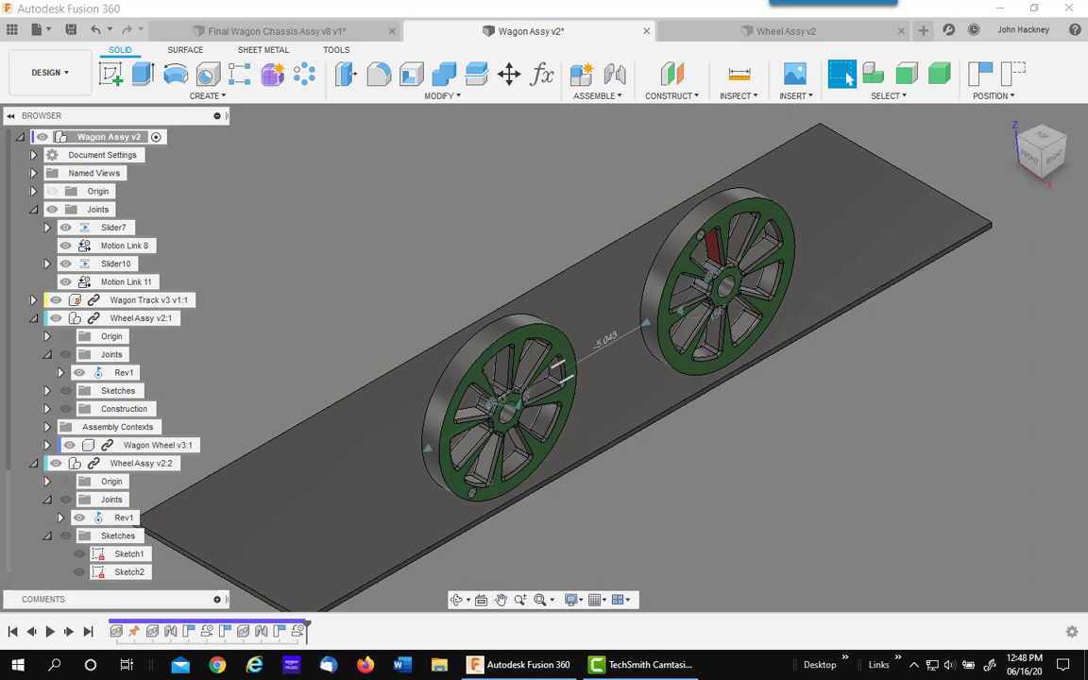
Insert the Axle Sub-Assy from the Wagon Chassis Assy project and place it above the track, clear of both wheels
{"action": "left_click", "coordinate": [11, 30]}
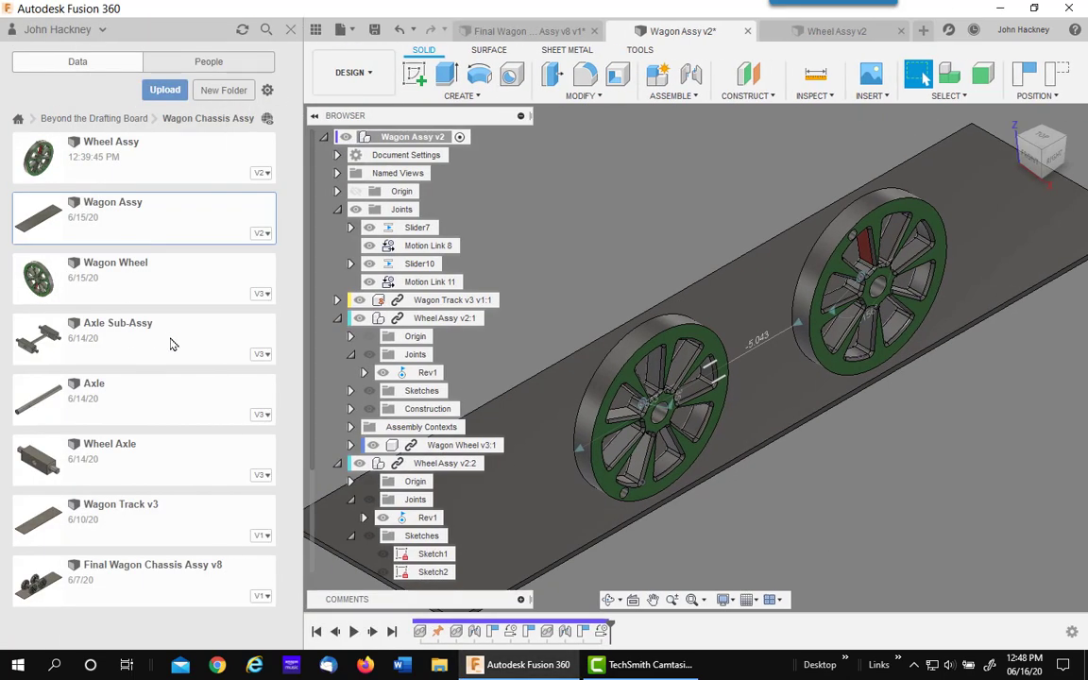
{"action": "left_click_drag", "start_coordinate": [171, 344], "coordinate": [482, 197]}
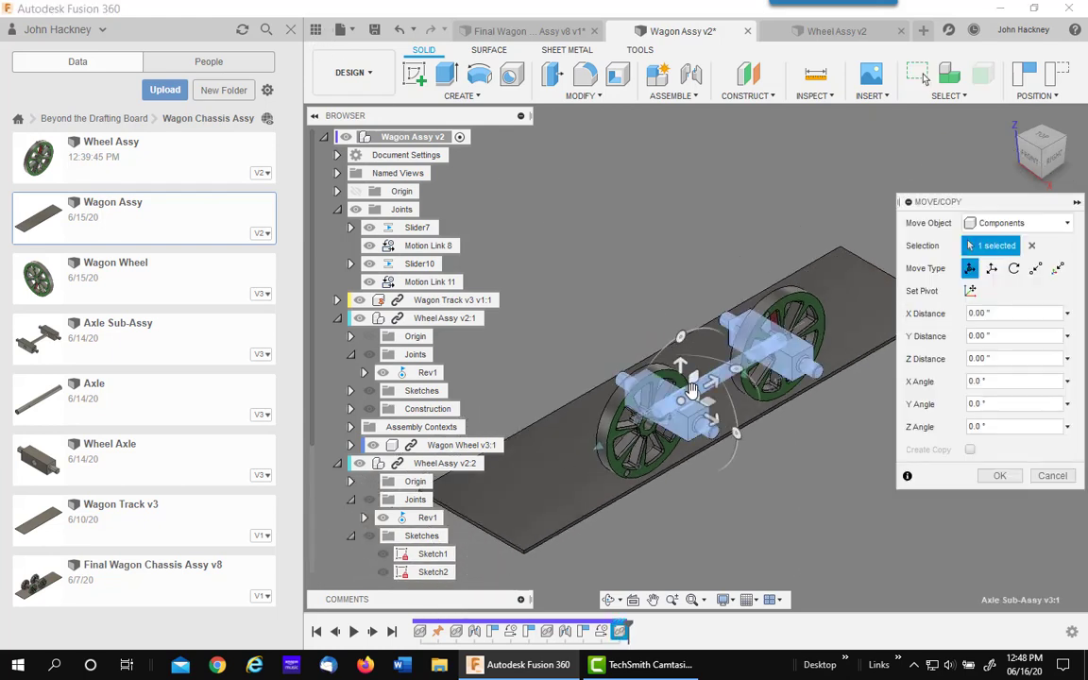
{"action": "left_click_drag", "start_coordinate": [683, 403], "coordinate": [655, 288]}
{"action": "left_click", "coordinate": [998, 476]}
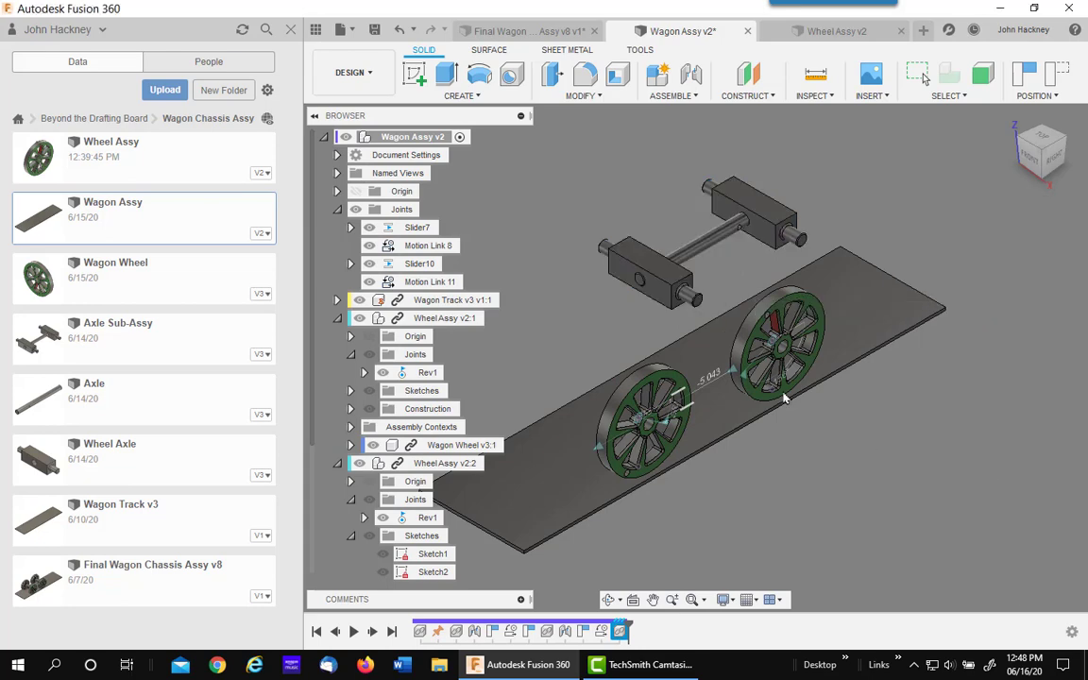
{"action": "left_click", "coordinate": [316, 31]}
{"action": "scroll", "coordinate": [398, 141], "scroll_direction": "up", "scroll_amount": 5}
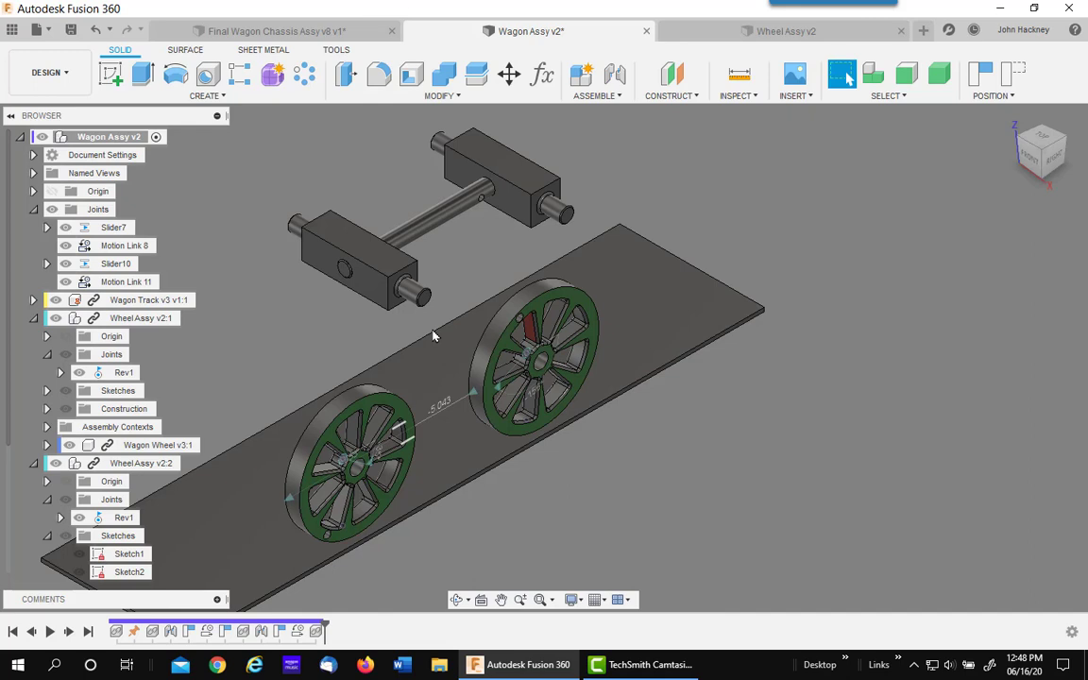
Capture the component position and create a revolute joint from the near axle block's outer stub end to the nearer wheel's hub bore
{"action": "left_click", "coordinate": [617, 81]}
{"action": "left_click", "coordinate": [640, 365]}
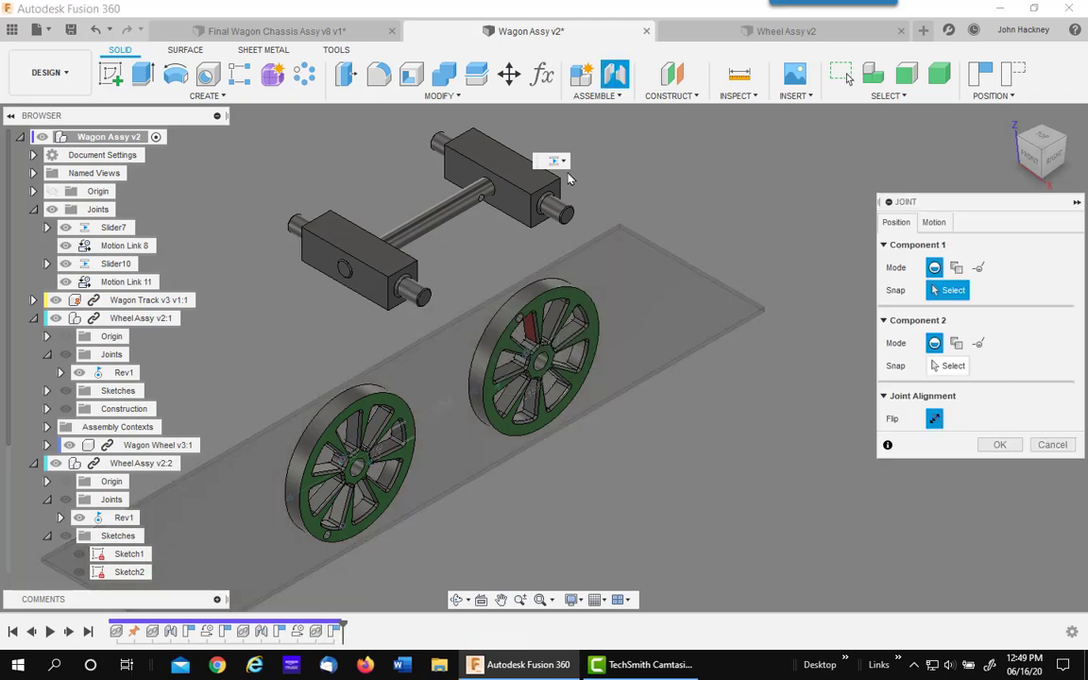
{"action": "left_click", "coordinate": [564, 164]}
{"action": "left_click", "coordinate": [581, 198]}
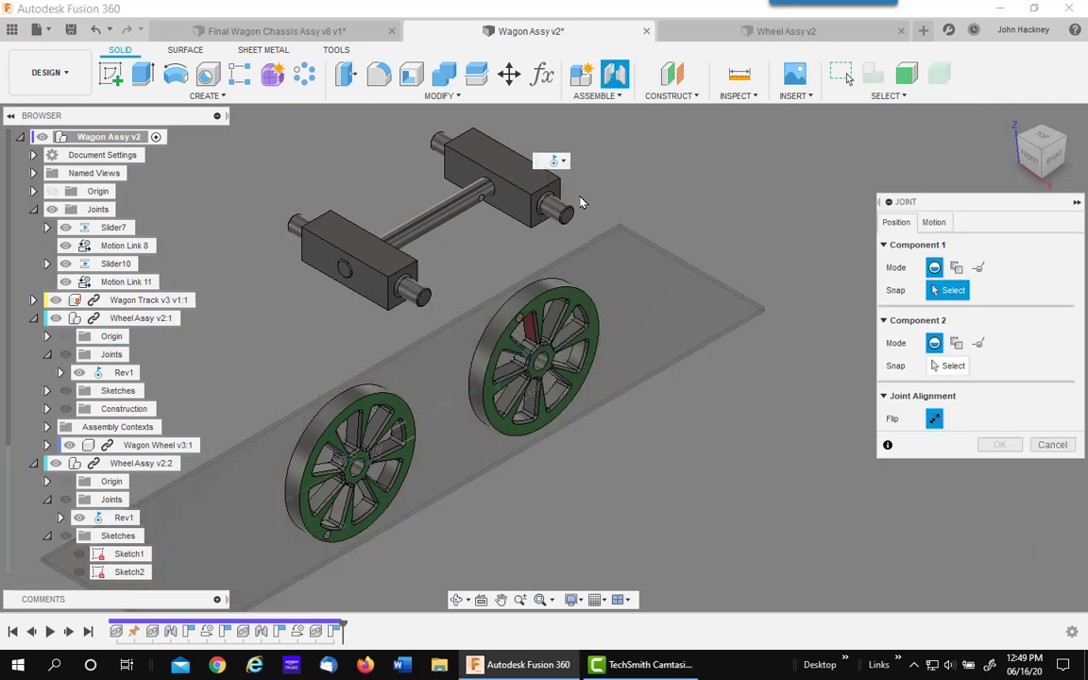
{"action": "scroll", "coordinate": [408, 324], "scroll_direction": "up", "scroll_amount": 8}
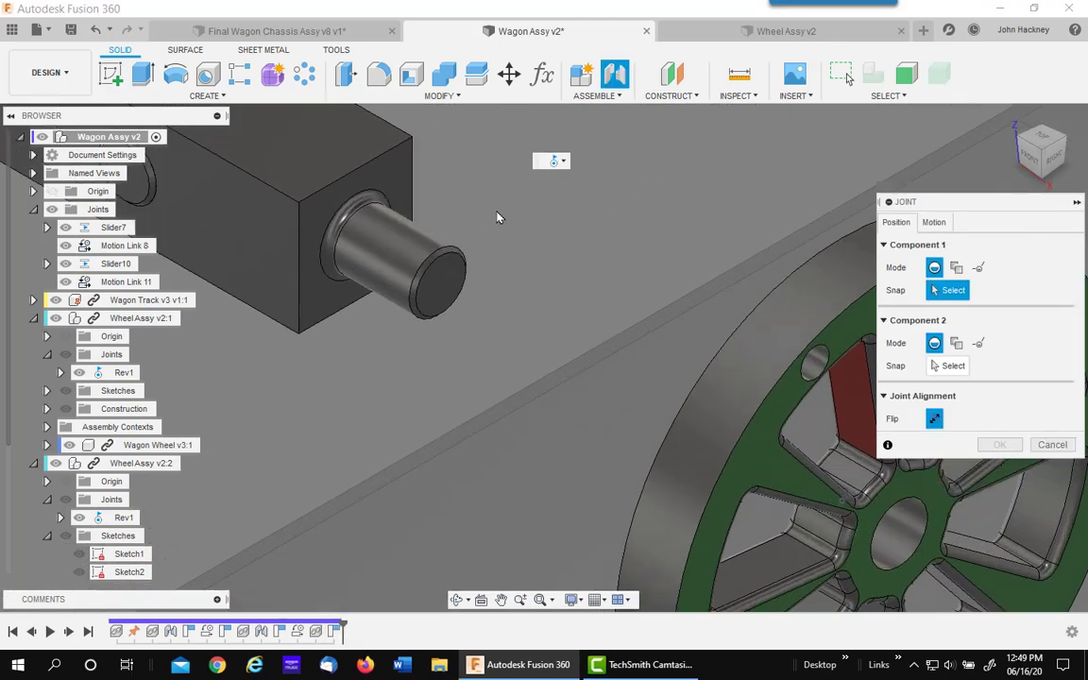
{"action": "left_click", "coordinate": [439, 255]}
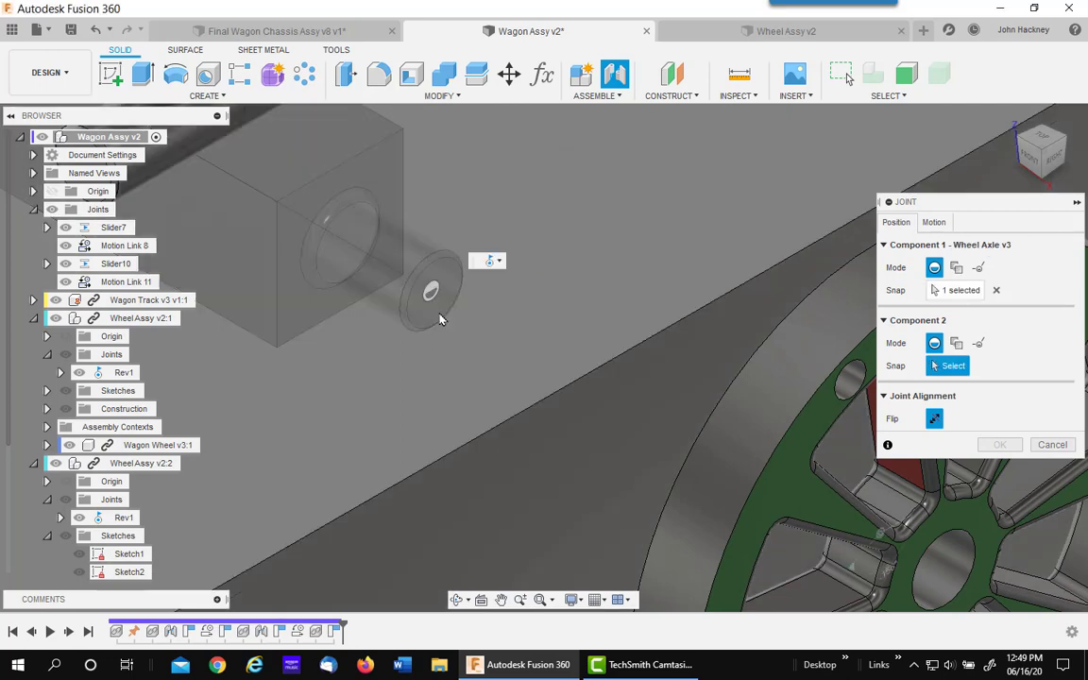
{"action": "scroll", "coordinate": [358, 336], "scroll_direction": "down", "scroll_amount": 6}
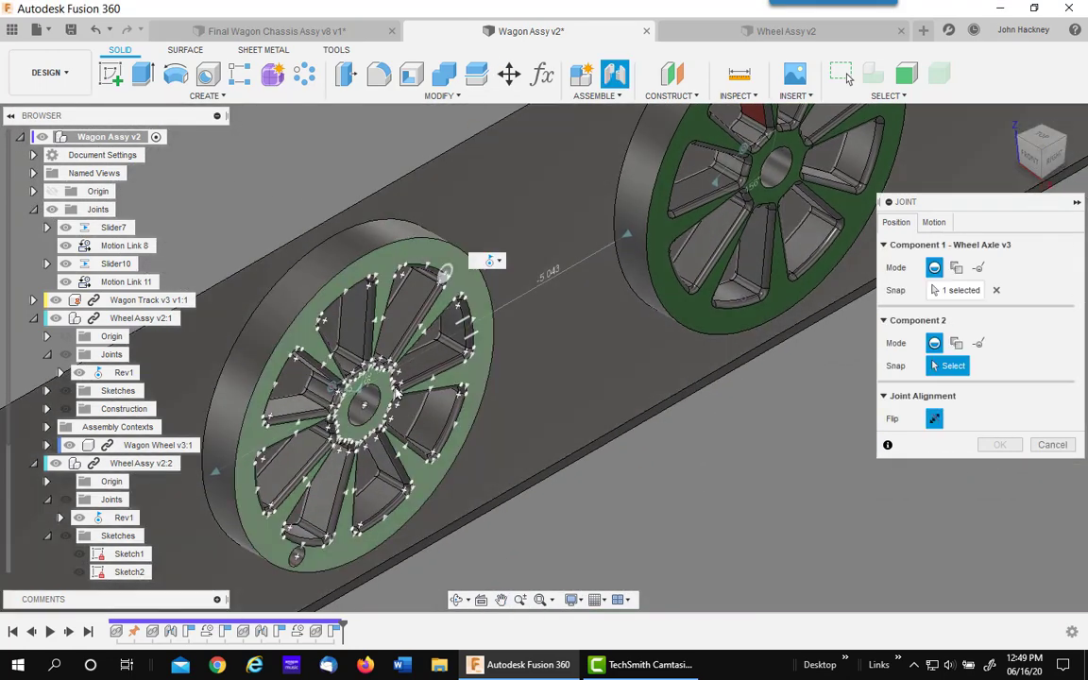
{"action": "left_click", "coordinate": [370, 422]}
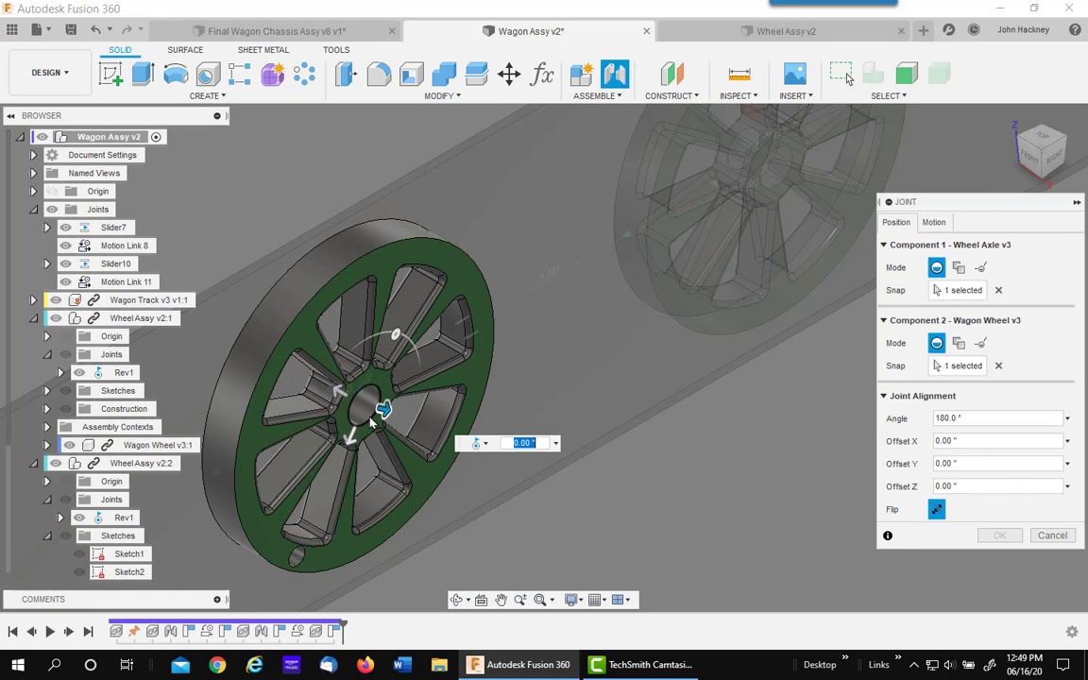
{"action": "left_click", "coordinate": [998, 536]}
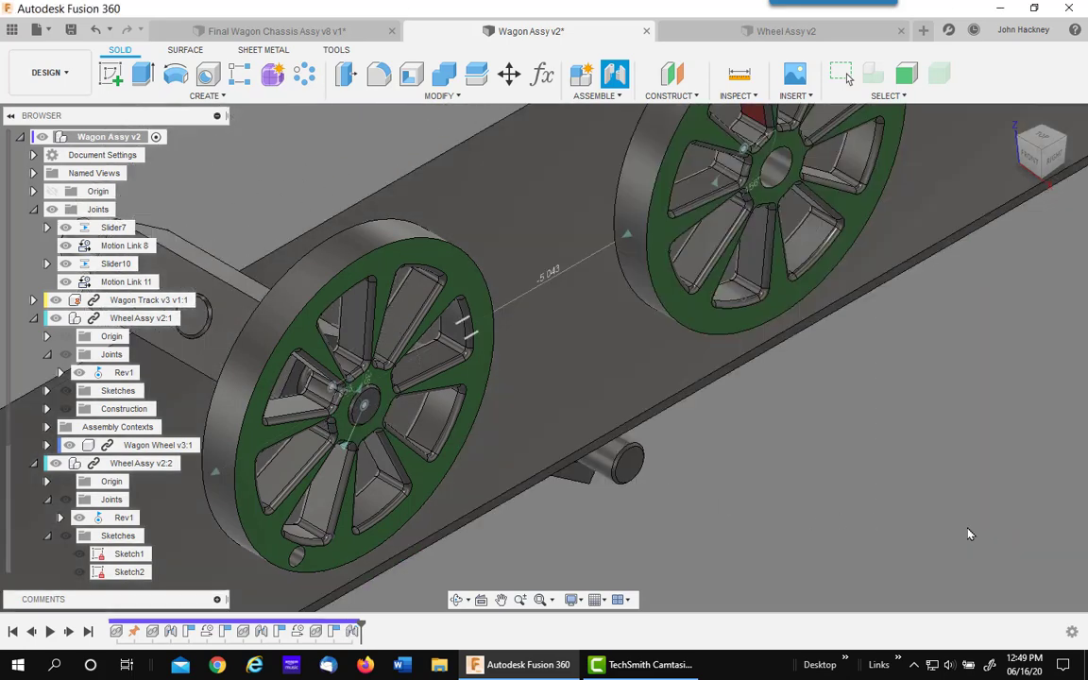
Create a revolute joint from the other axle block's outer stub end to the far wheel's hub bore
{"action": "left_click", "coordinate": [617, 75]}
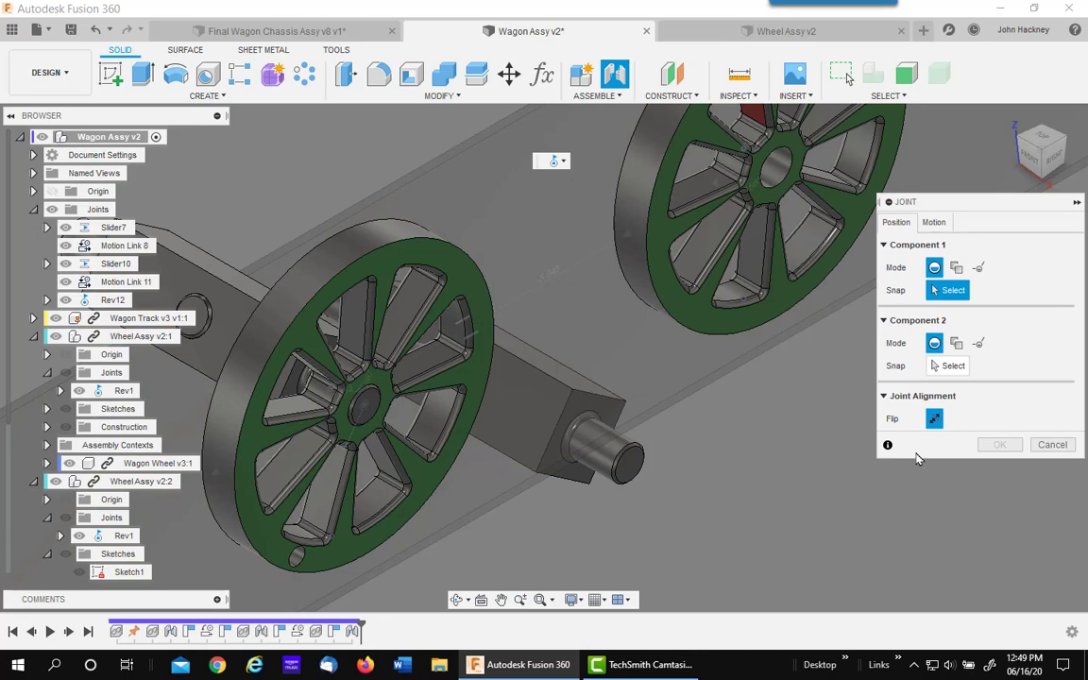
{"action": "scroll", "coordinate": [647, 458], "scroll_direction": "up", "scroll_amount": 5}
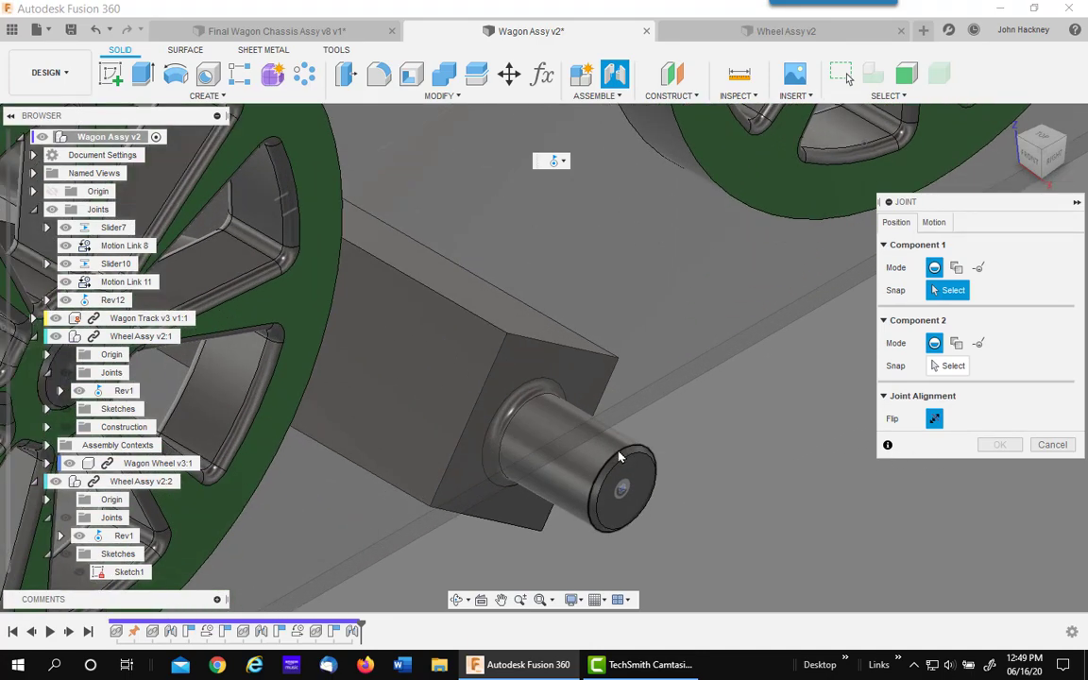
{"action": "left_click", "coordinate": [618, 458]}
{"action": "scroll", "coordinate": [651, 286], "scroll_direction": "down", "scroll_amount": 5}
{"action": "middle_click_drag", "start_coordinate": [650, 286], "coordinate": [460, 510]}
{"action": "scroll", "coordinate": [539, 430], "scroll_direction": "up", "scroll_amount": 6}
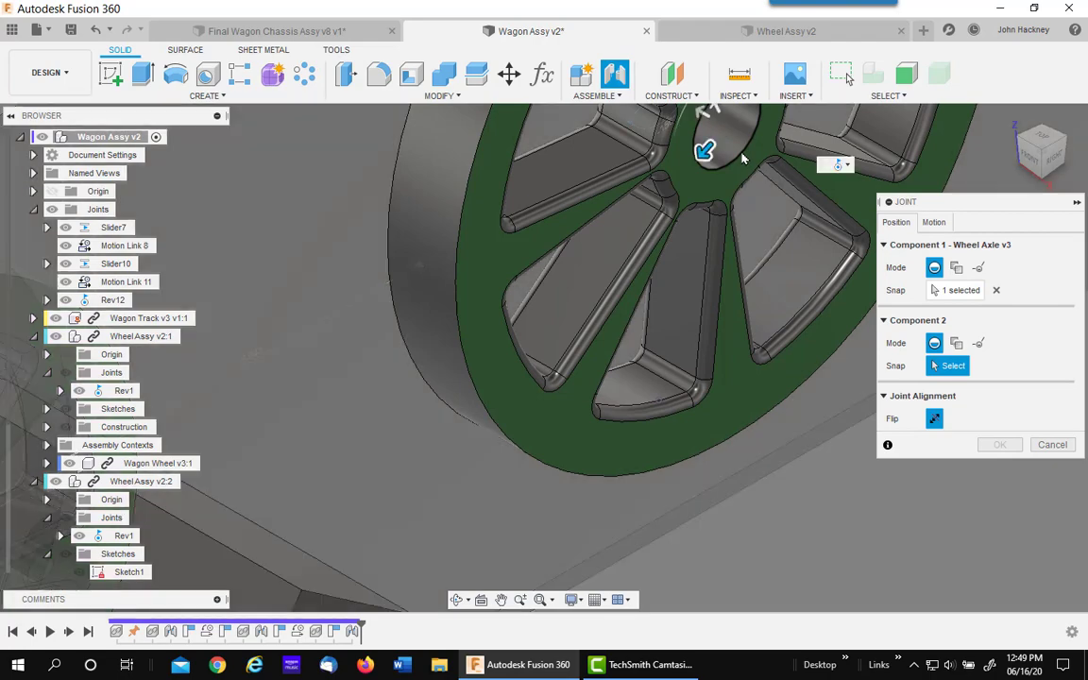
{"action": "left_click", "coordinate": [705, 151]}
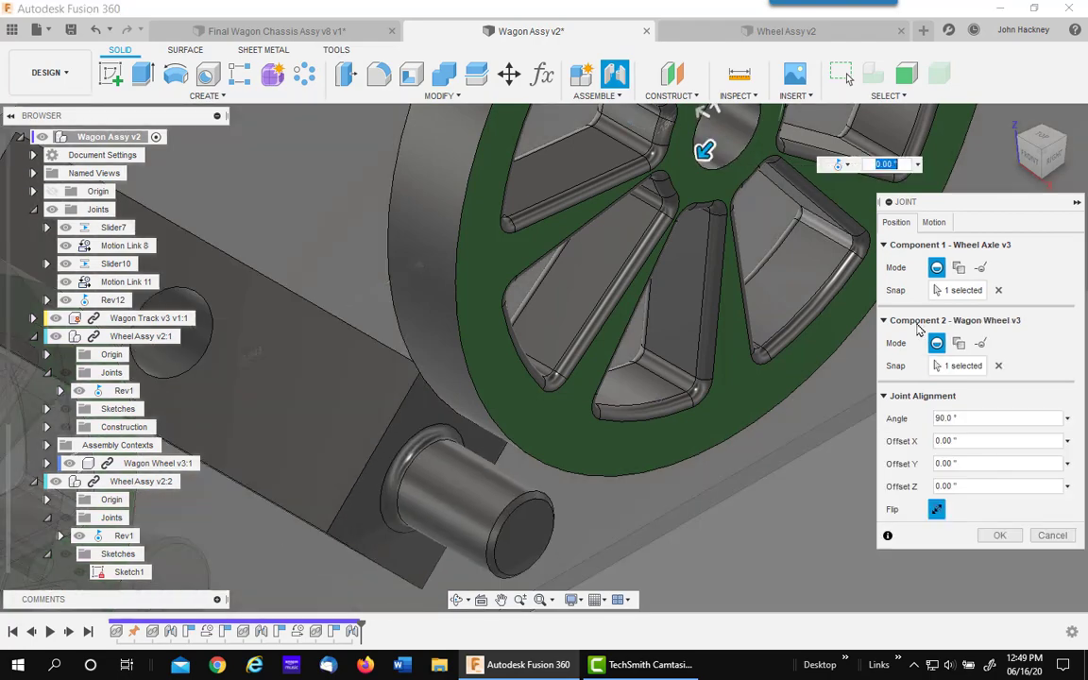
{"action": "left_click", "coordinate": [1000, 535]}
{"action": "scroll", "coordinate": [873, 477], "scroll_direction": "down", "scroll_amount": 5}
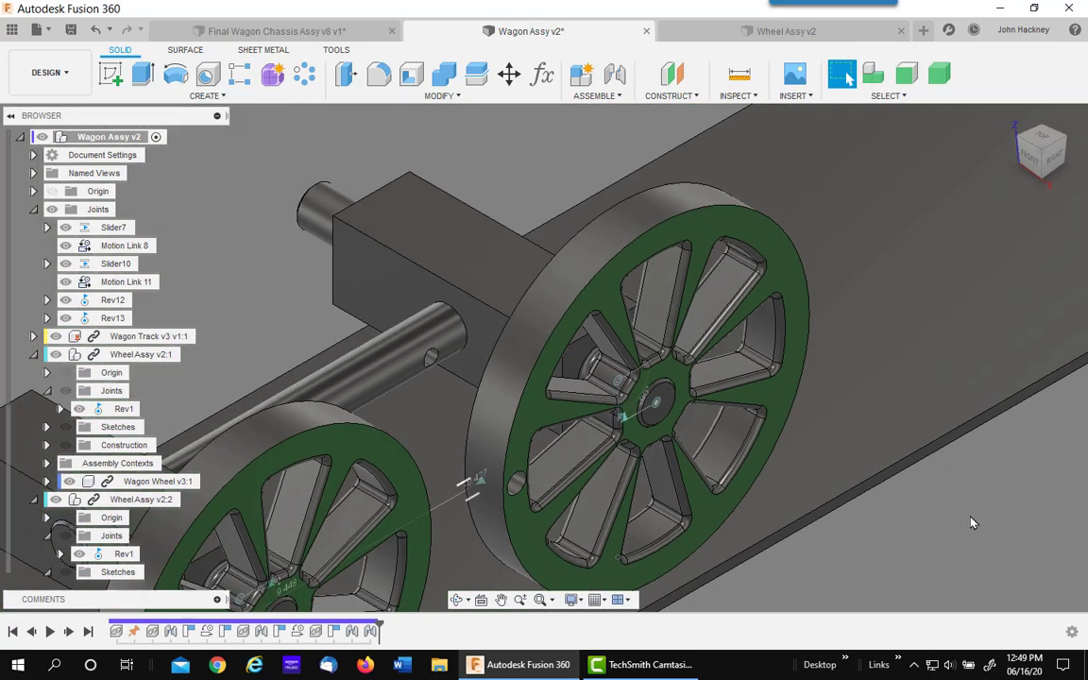
Roll the joined wheels and axle sub-assembly back and forth along the track to test the revolute joints
{"action": "middle_click_drag", "start_coordinate": [872, 464], "coordinate": [982, 425]}
{"action": "middle_click_drag", "start_coordinate": [718, 219], "coordinate": [850, 71]}
{"action": "scroll", "coordinate": [586, 377], "scroll_direction": "down", "scroll_amount": 2}
{"action": "scroll", "coordinate": [614, 378], "scroll_direction": "up", "scroll_amount": 2}
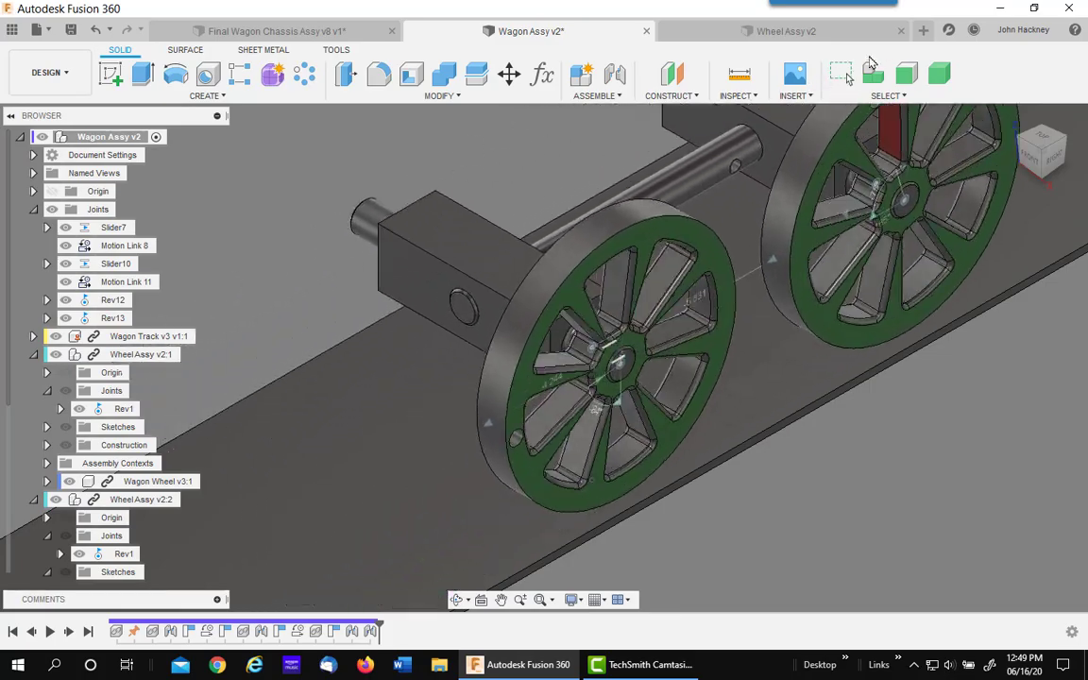
{"action": "middle_click_drag", "start_coordinate": [701, 230], "coordinate": [718, 142]}
{"action": "scroll", "coordinate": [567, 284], "scroll_direction": "down", "scroll_amount": 2}
{"action": "scroll", "coordinate": [454, 202], "scroll_direction": "up", "scroll_amount": 2}
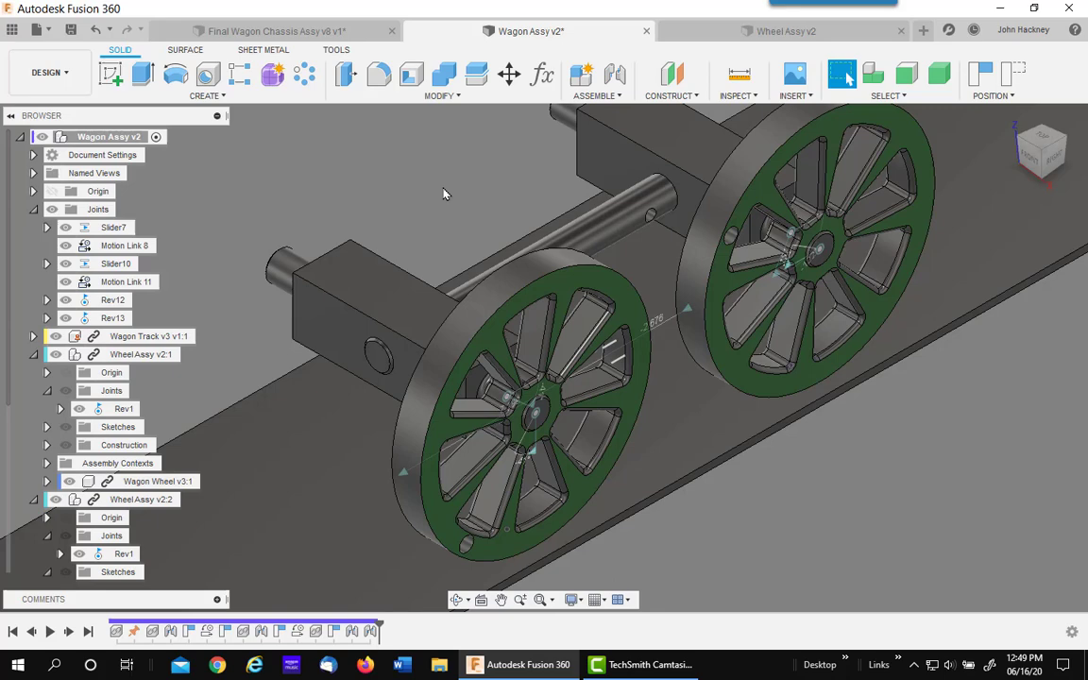
{"action": "scroll", "coordinate": [443, 193], "scroll_direction": "down", "scroll_amount": 3}
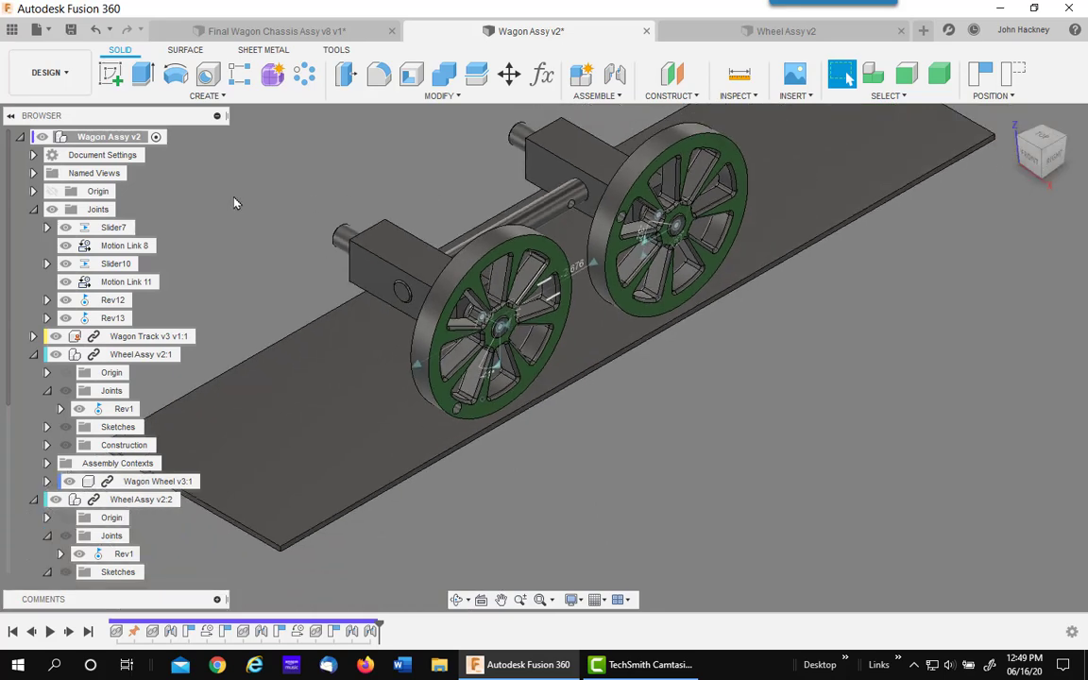